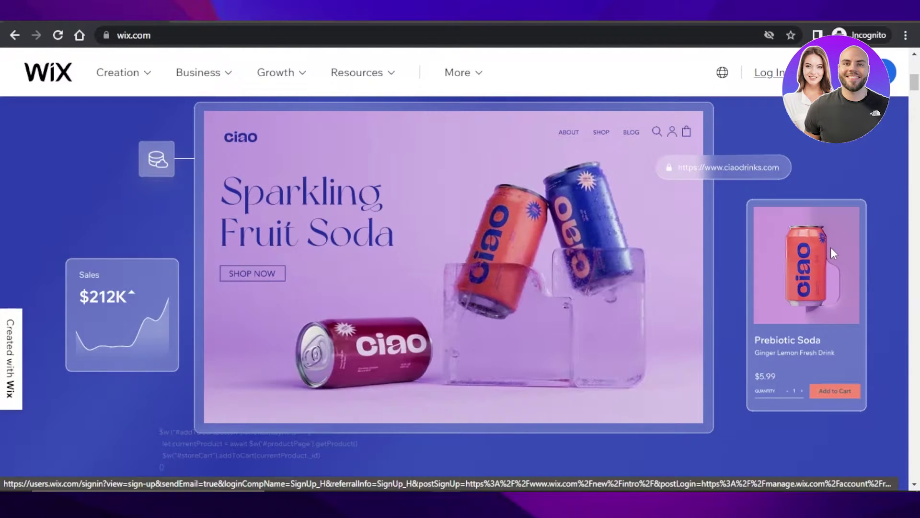
- Scroll through the Wix start pages on the way to the 'What kind of website are you creating?' question
left_click_drag(915, 88, 918, 67)
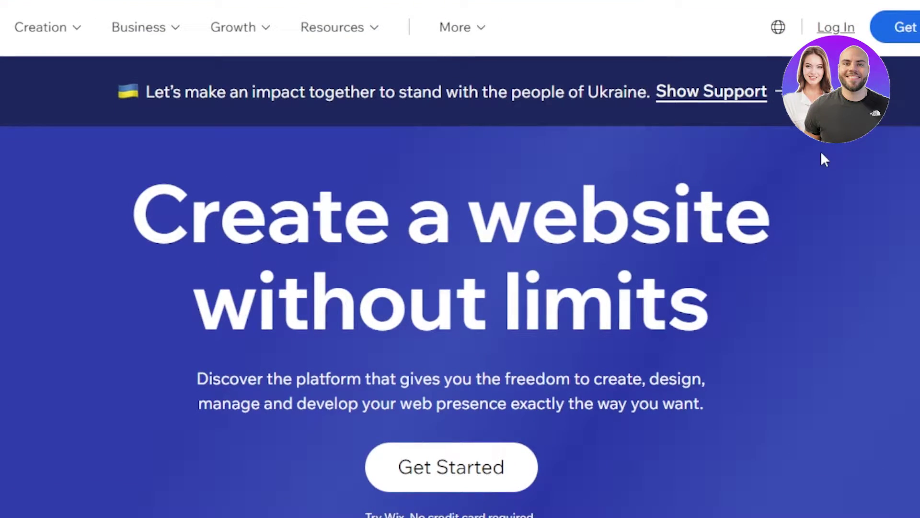
scroll(460, 287, "down", 15)
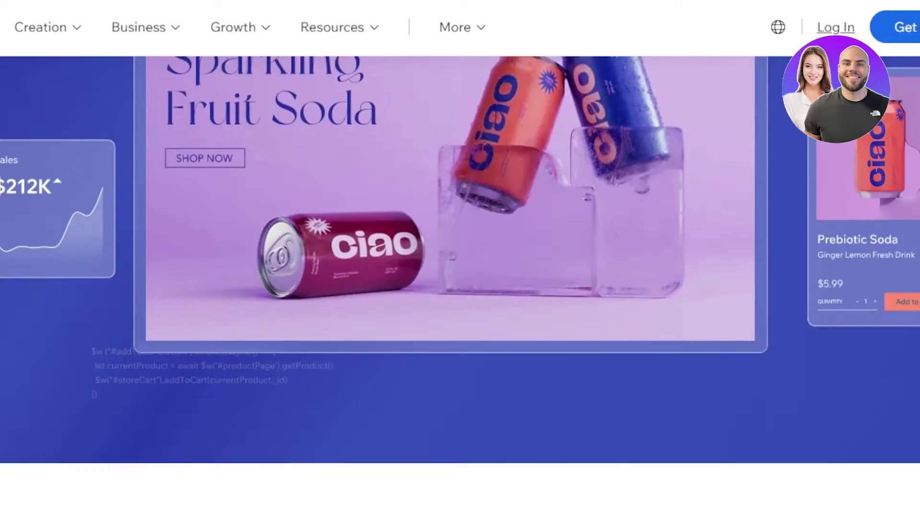
scroll(460, 287, "down", 10)
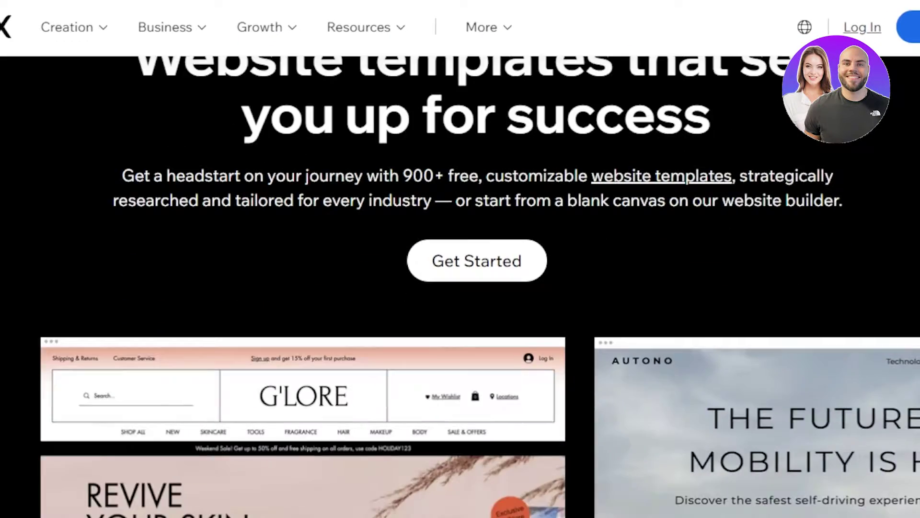
scroll(460, 287, "down", 10)
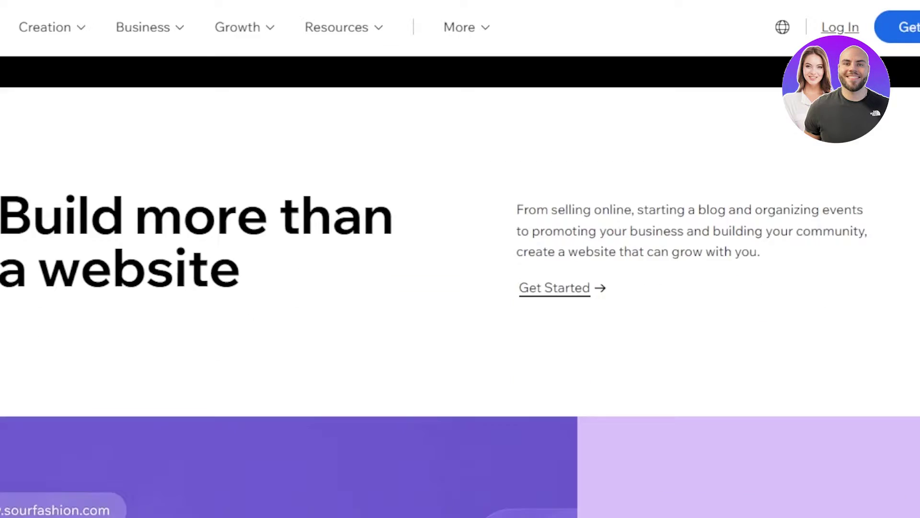
scroll(460, 288, "down", 10)
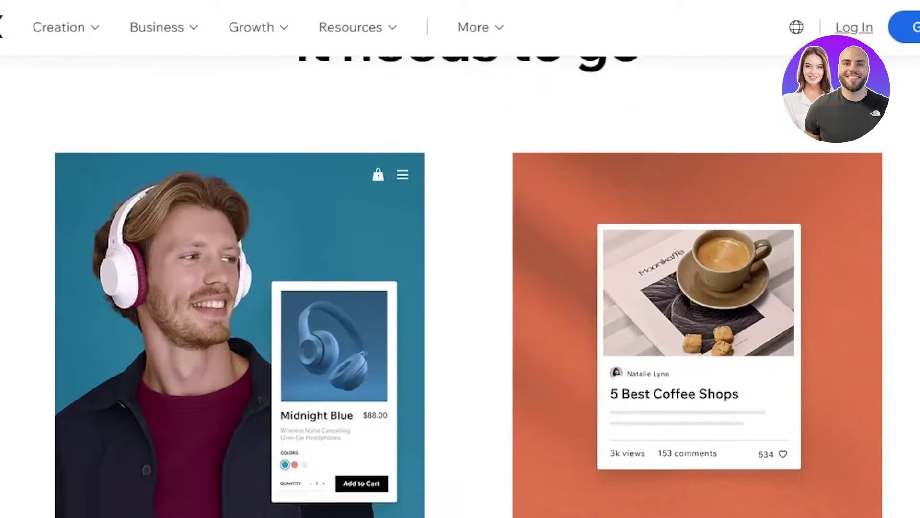
scroll(460, 287, "down", 10)
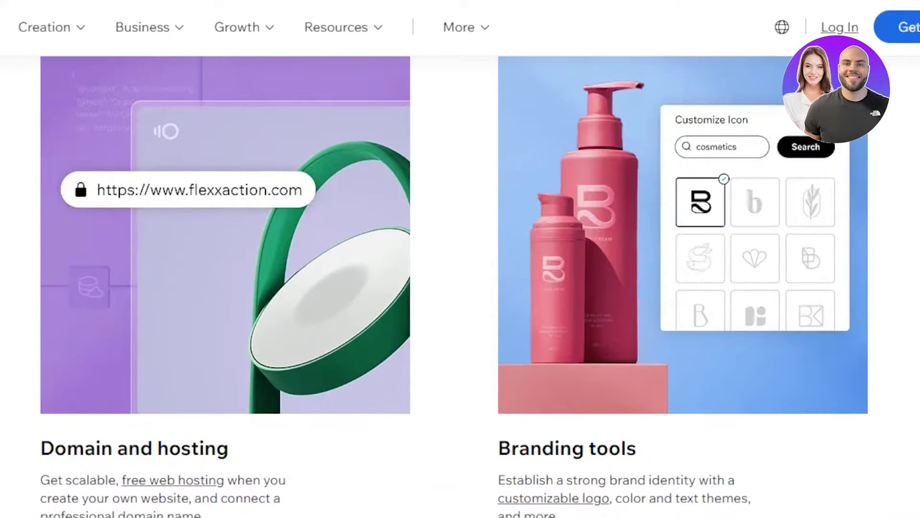
scroll(460, 288, "down", 10)
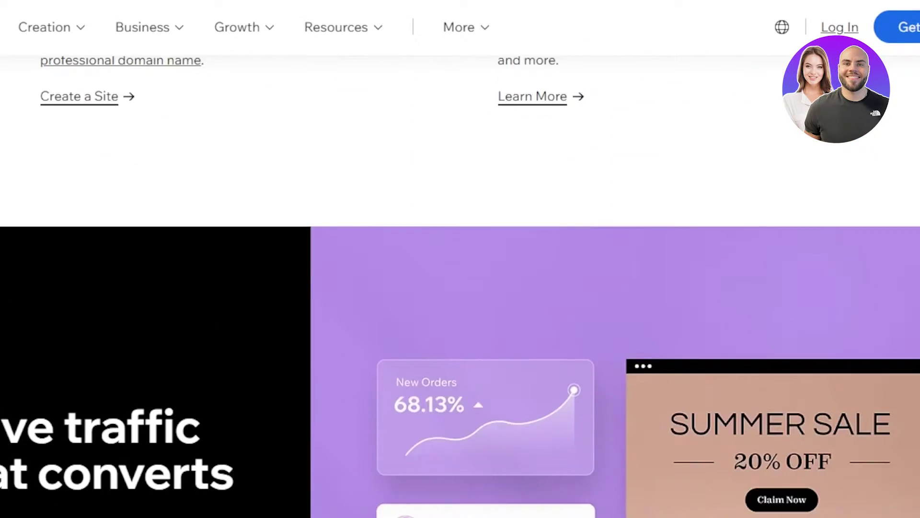
scroll(460, 288, "up", 15)
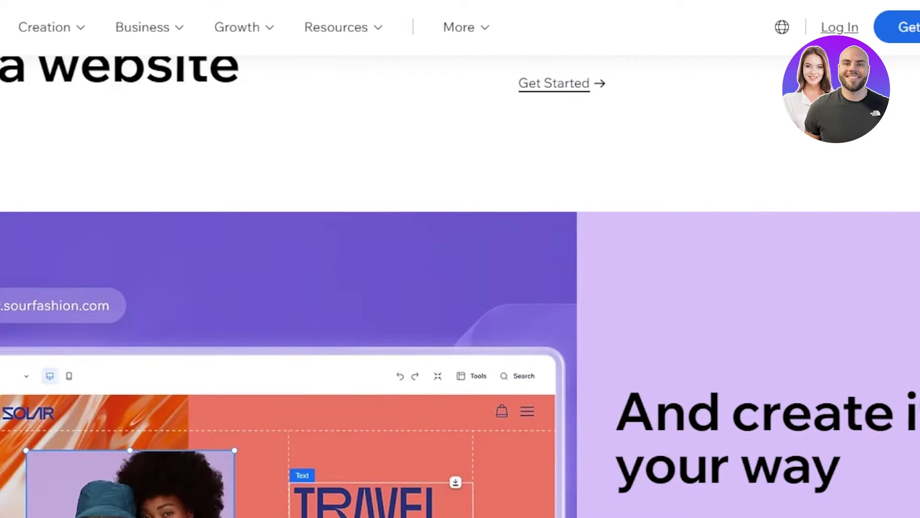
scroll(460, 287, "down", 10)
scroll(460, 288, "up", 10)
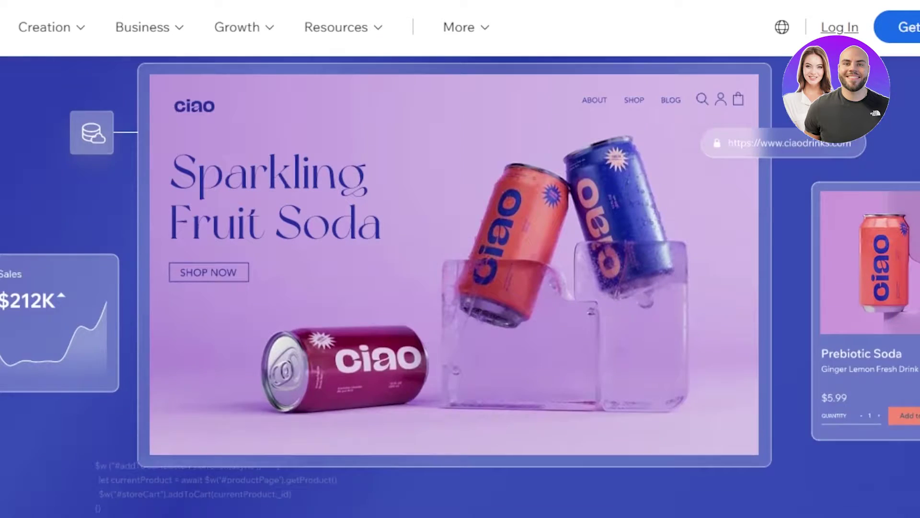
scroll(460, 287, "up", 3)
scroll(460, 287, "down", 3)
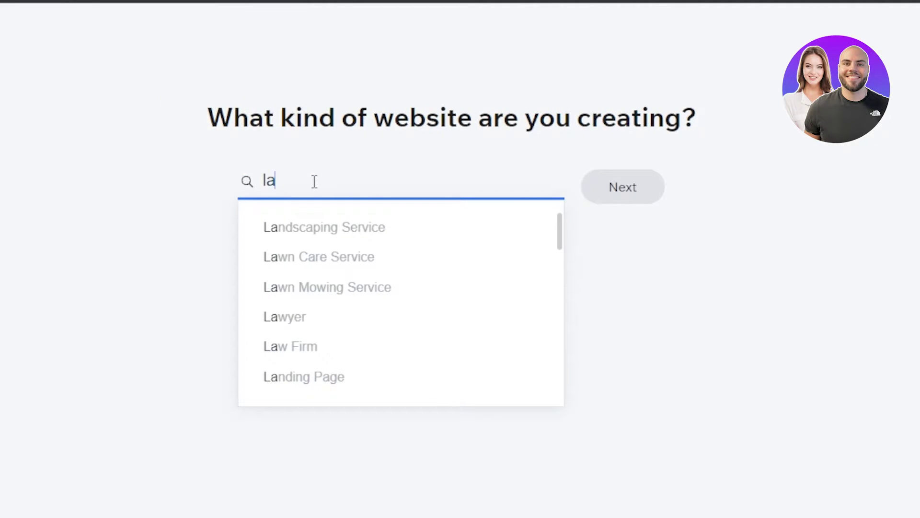
- Choose Landing Page as the site type and name the business CM Marketing
left_click(314, 373)
left_click(592, 190)
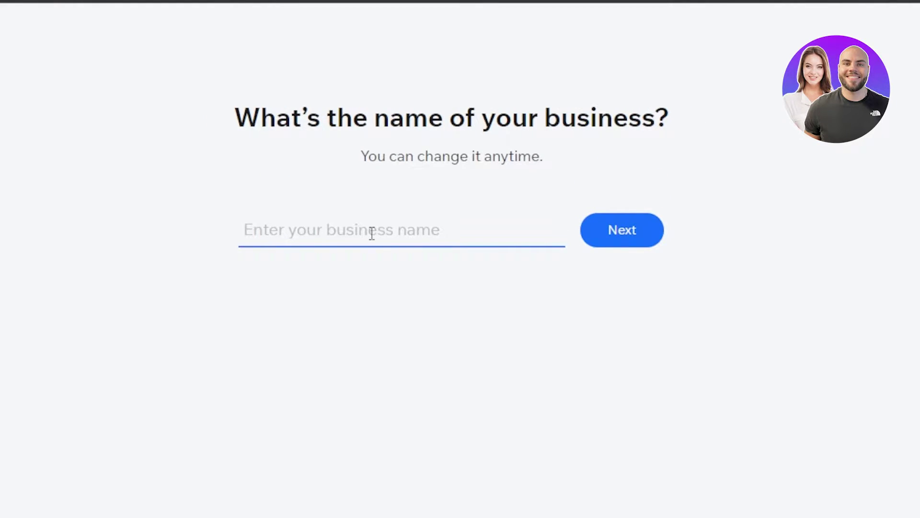
type("CM Marketing")
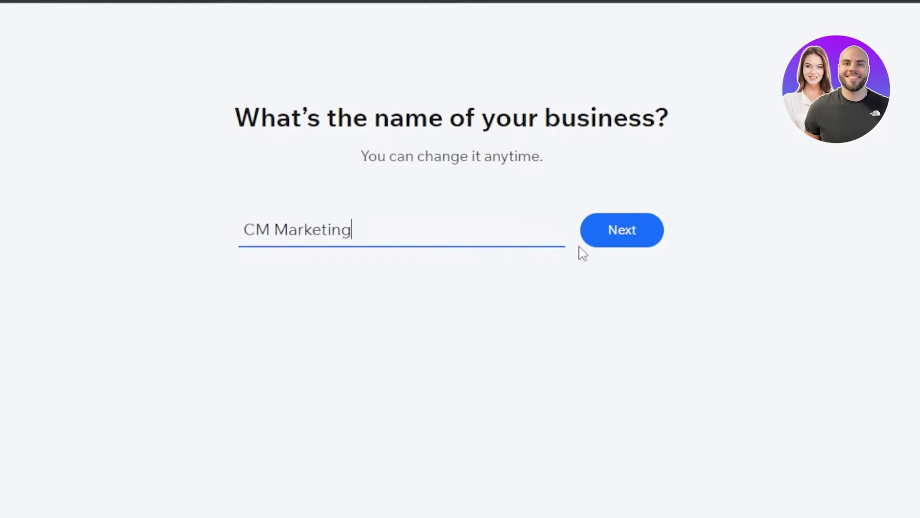
left_click(608, 235)
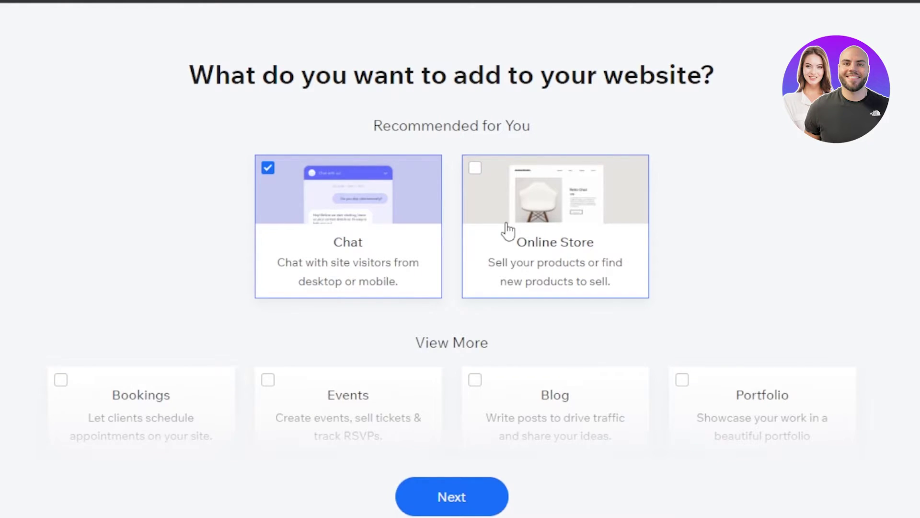
- Add Blog and Portfolio features to the site and continue
left_click(476, 381)
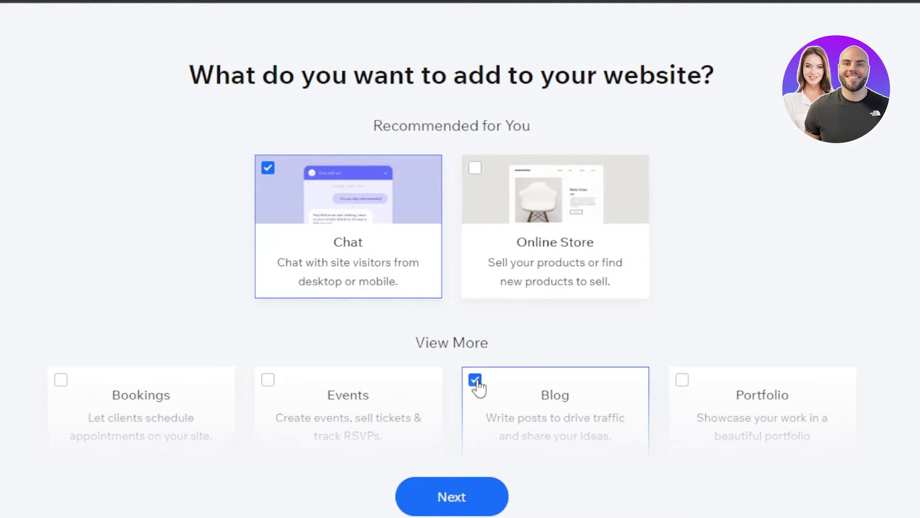
left_click(681, 382)
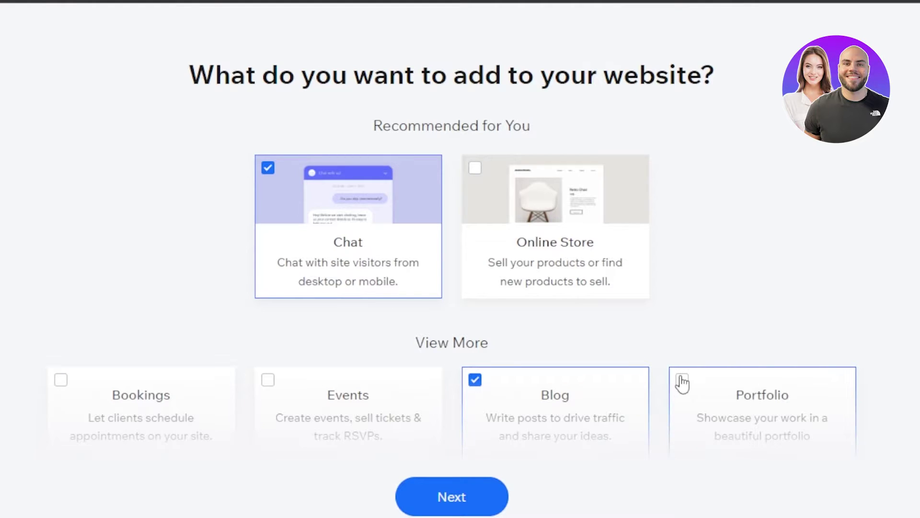
left_click(442, 498)
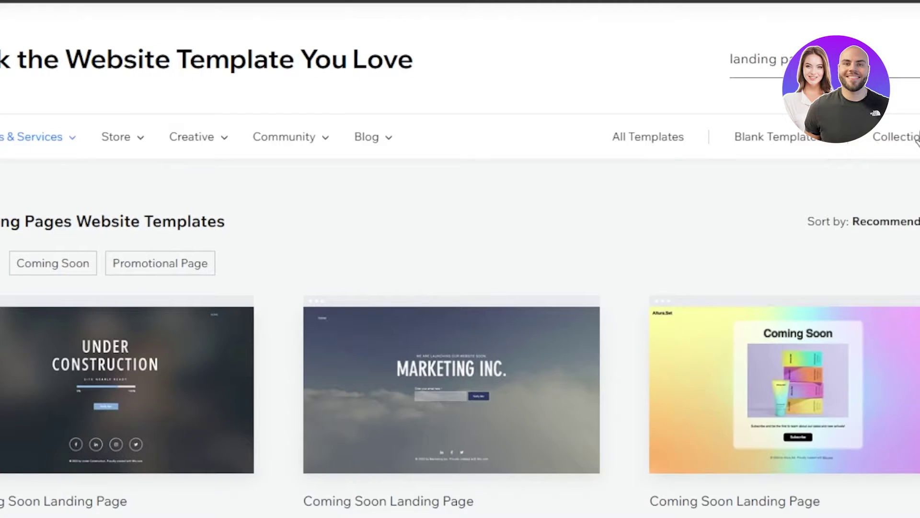
- Browse the landing-page templates and open the Marketing Inc. Coming Soon Landing Page for editing
scroll(460, 278, "down", 2)
scroll(460, 278, "down", 6)
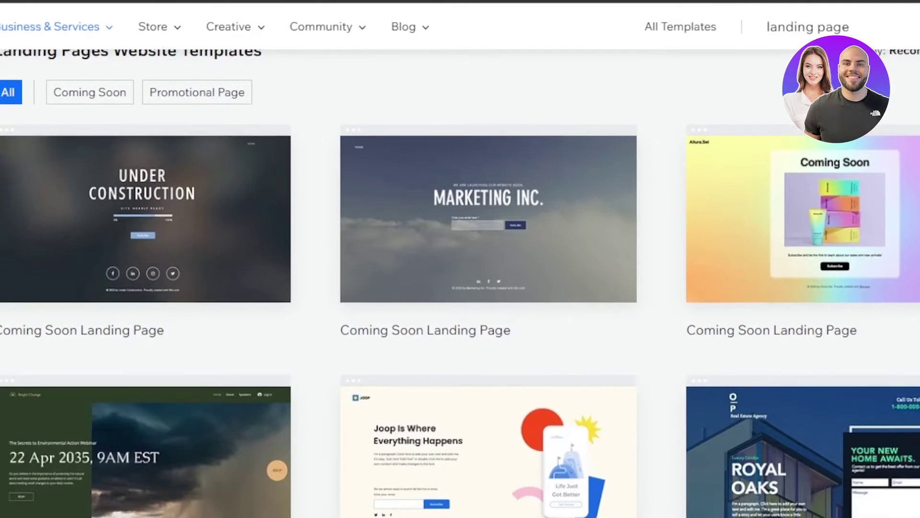
scroll(460, 283, "down", 6)
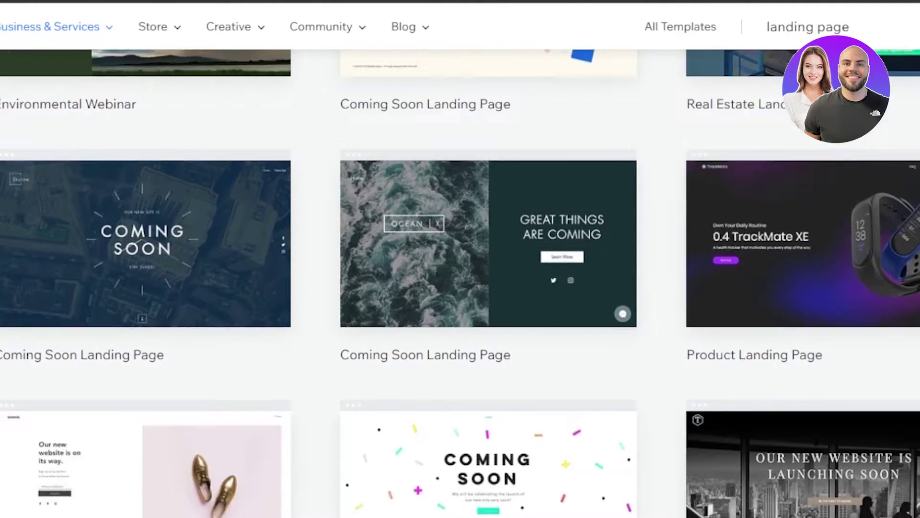
scroll(433, 234, "up", 8)
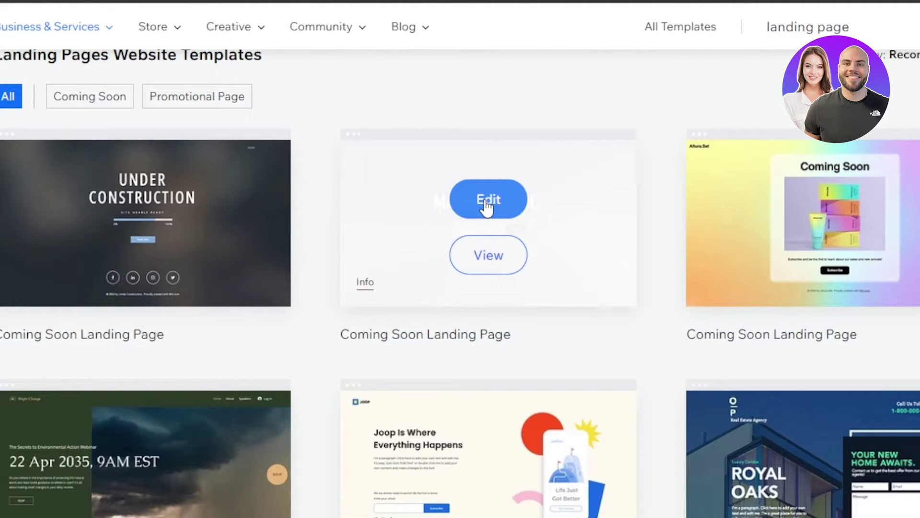
left_click(485, 201)
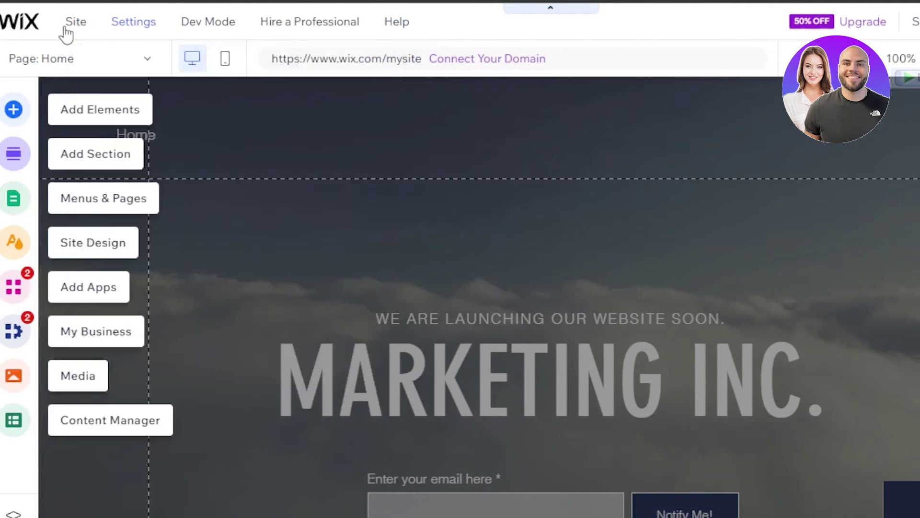
mouse_move(72, 26)
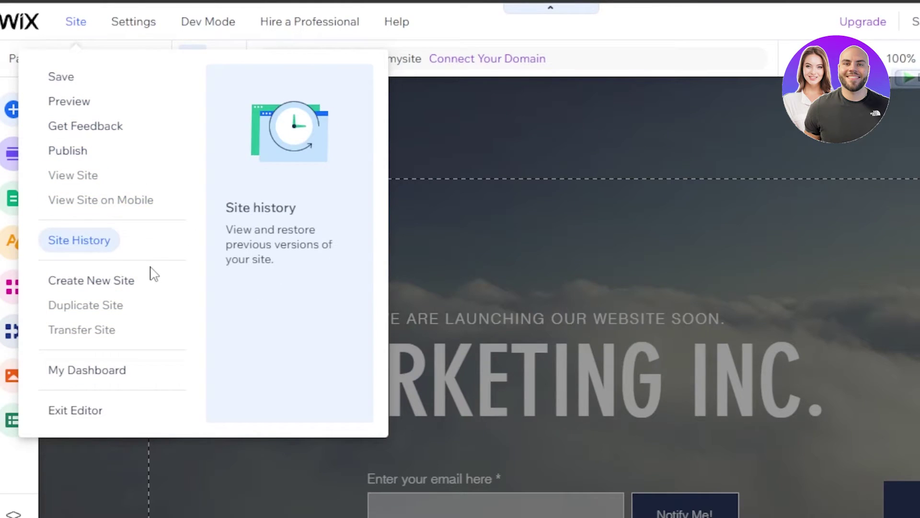
mouse_move(137, 37)
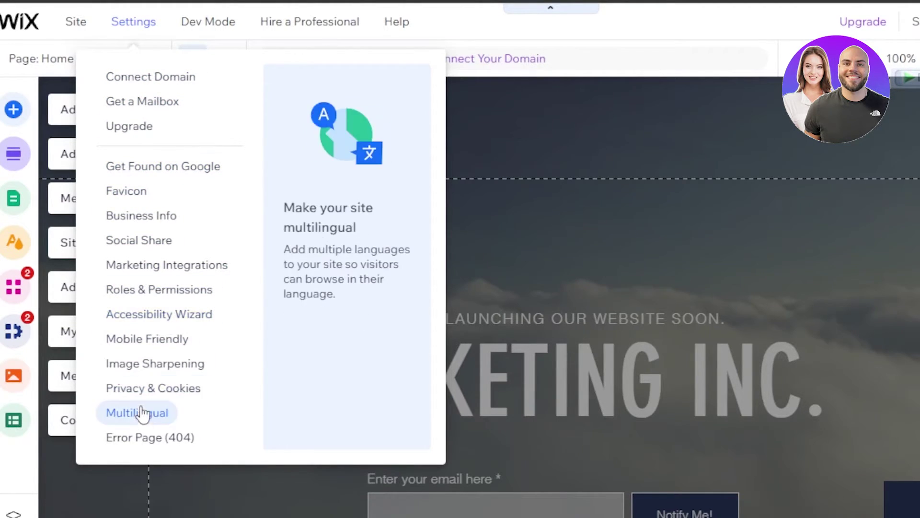
mouse_move(220, 27)
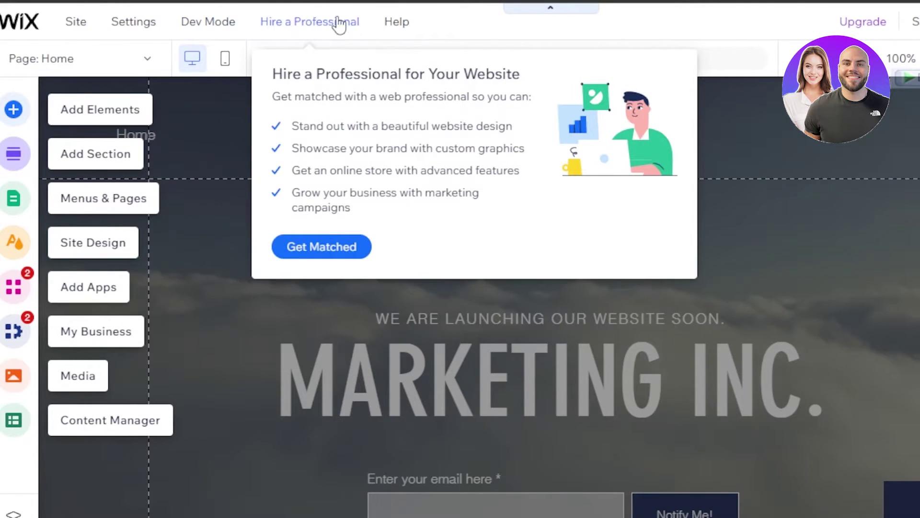
mouse_move(407, 30)
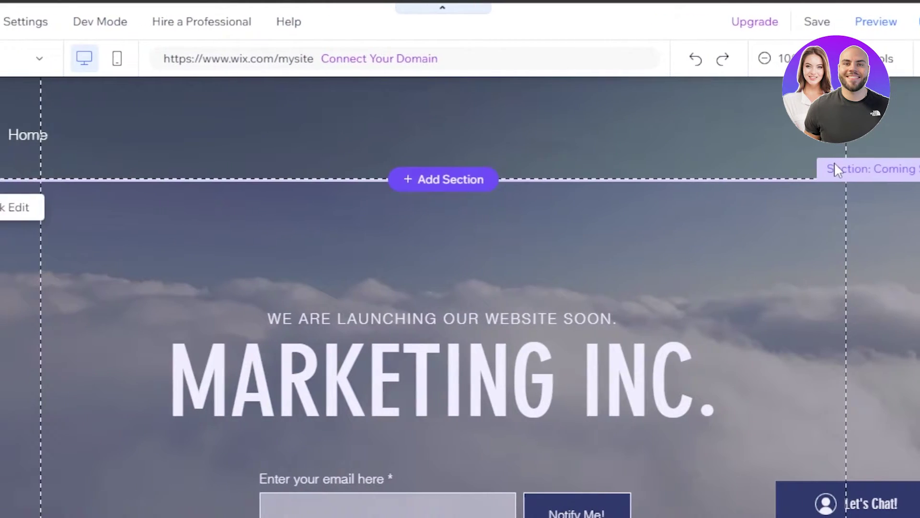
- Look over the MARKETING INC. page on the canvas and check its site pages list
scroll(837, 169, "down", 7)
scroll(837, 168, "up", 7)
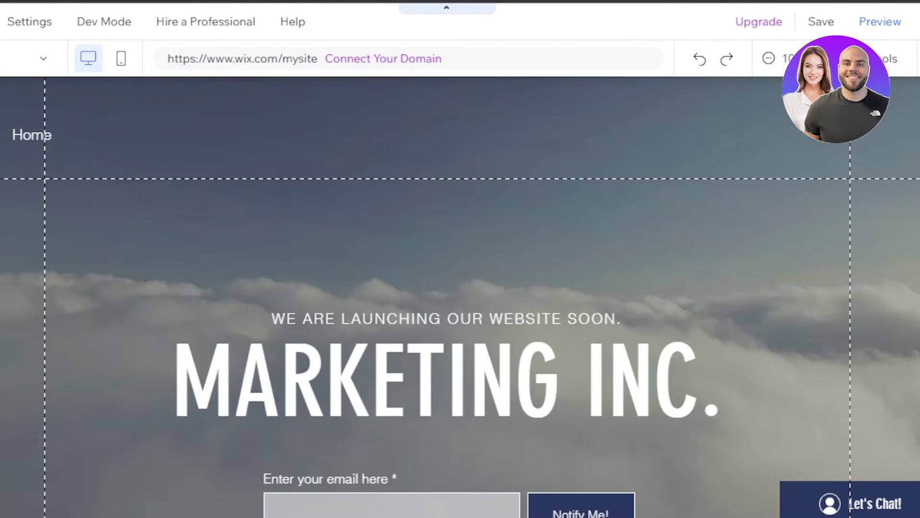
scroll(909, 155, "down", 6)
scroll(909, 156, "up", 5)
scroll(910, 155, "down", 4)
scroll(910, 155, "up", 6)
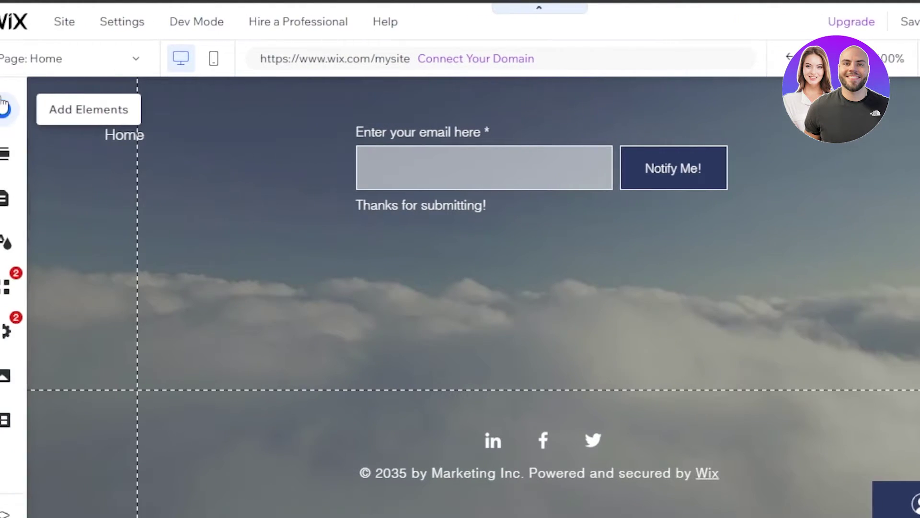
left_click(16, 204)
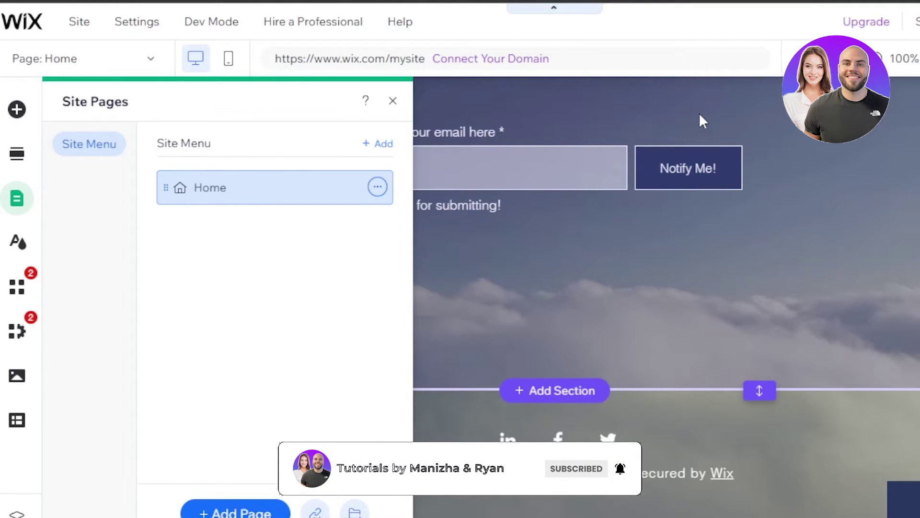
left_click(393, 101)
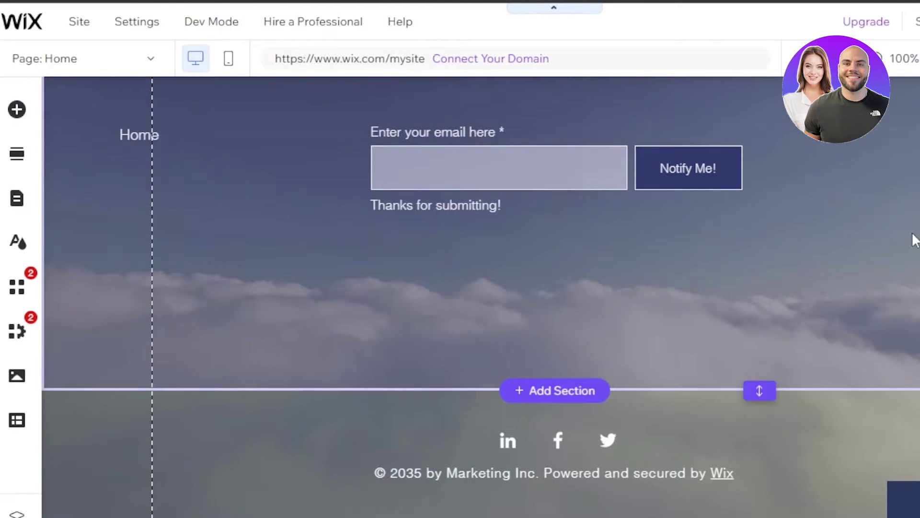
scroll(479, 287, "up", 5)
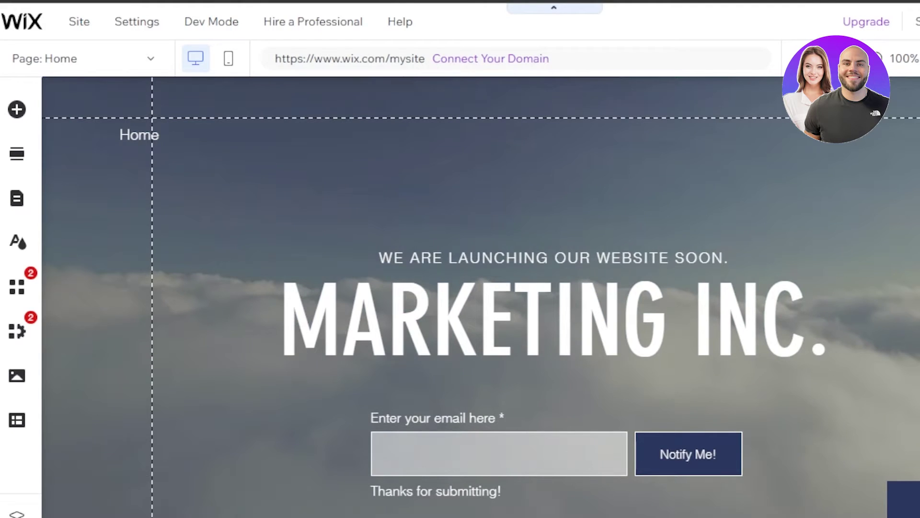
scroll(479, 288, "up", 1)
scroll(711, 266, "down", 3)
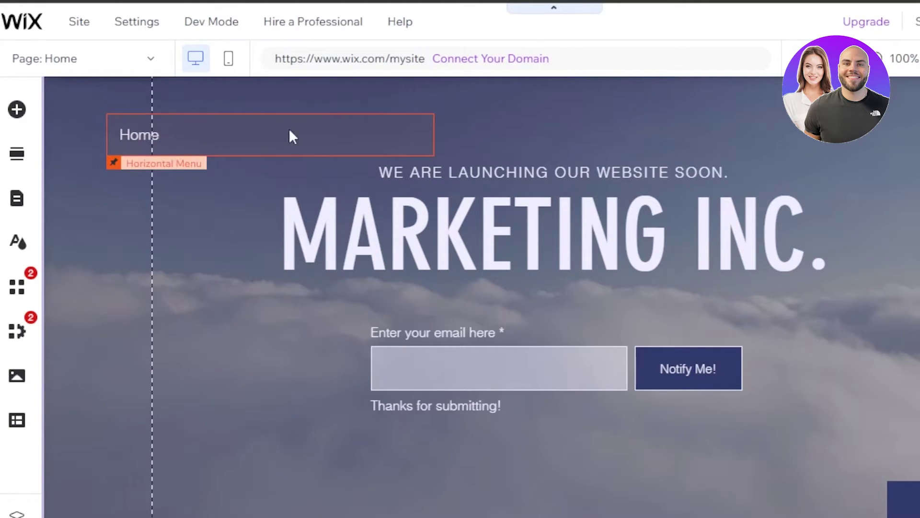
left_click(21, 204)
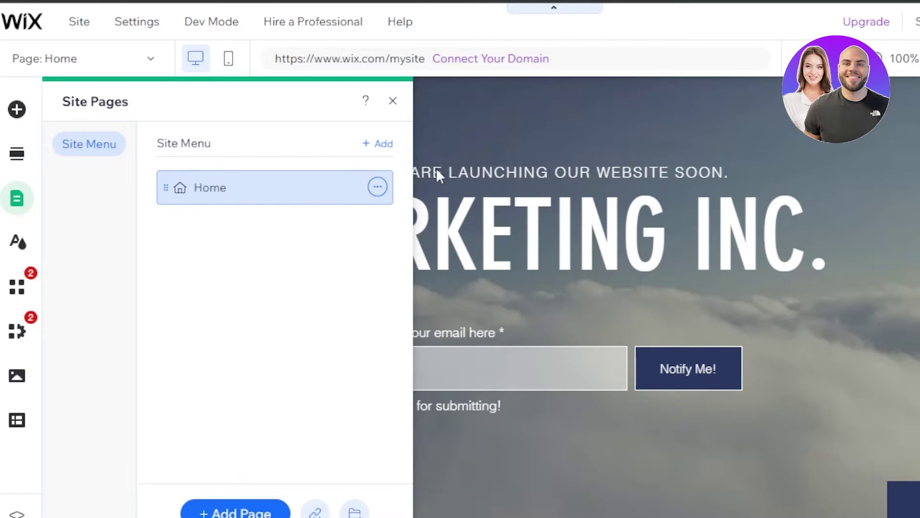
left_click(256, 509)
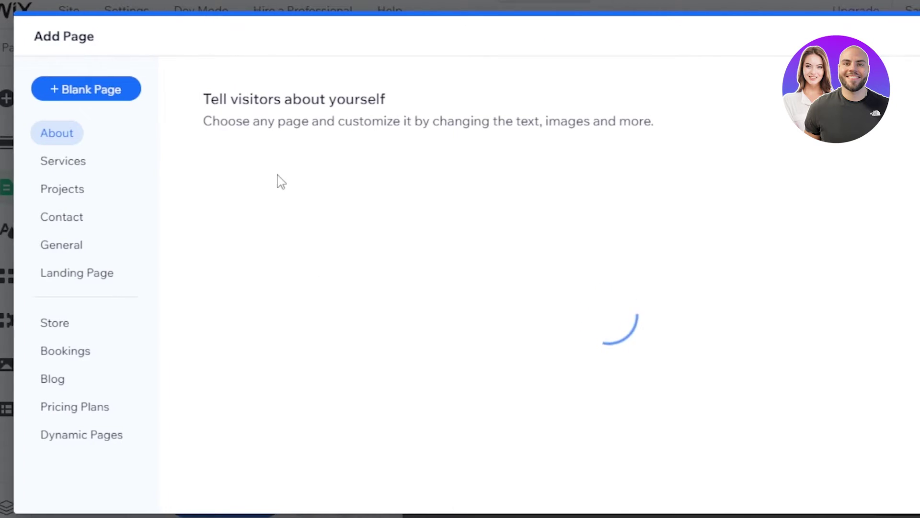
left_click(54, 276)
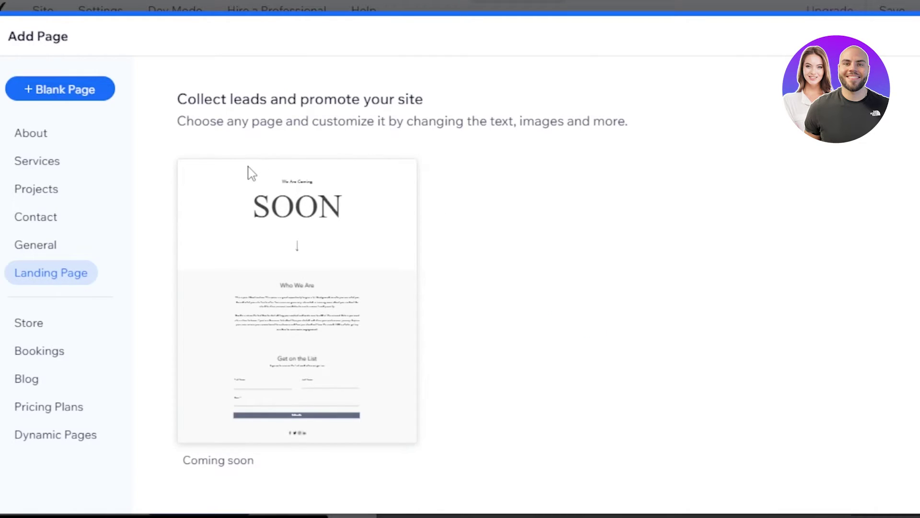
mouse_move(249, 173)
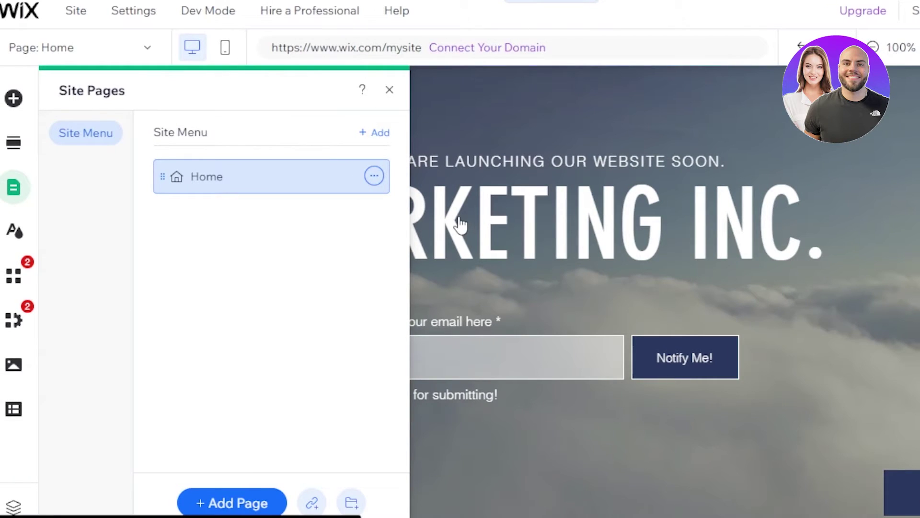
- Finish changing the main heading's text to CM MARKETING
left_click(421, 207)
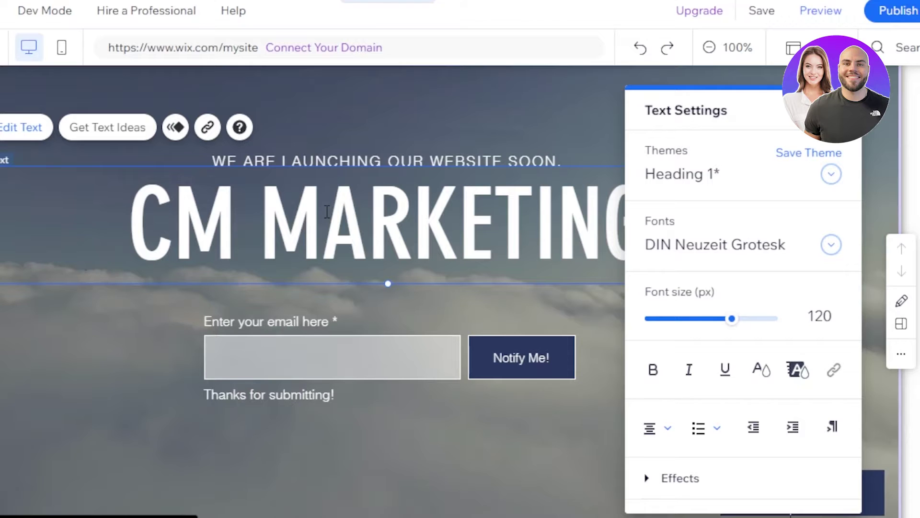
left_click(337, 165)
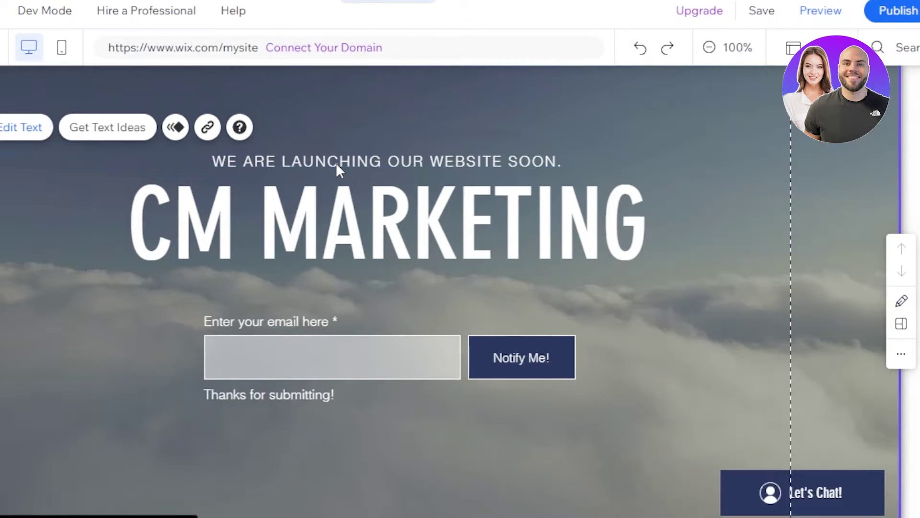
left_click(336, 165)
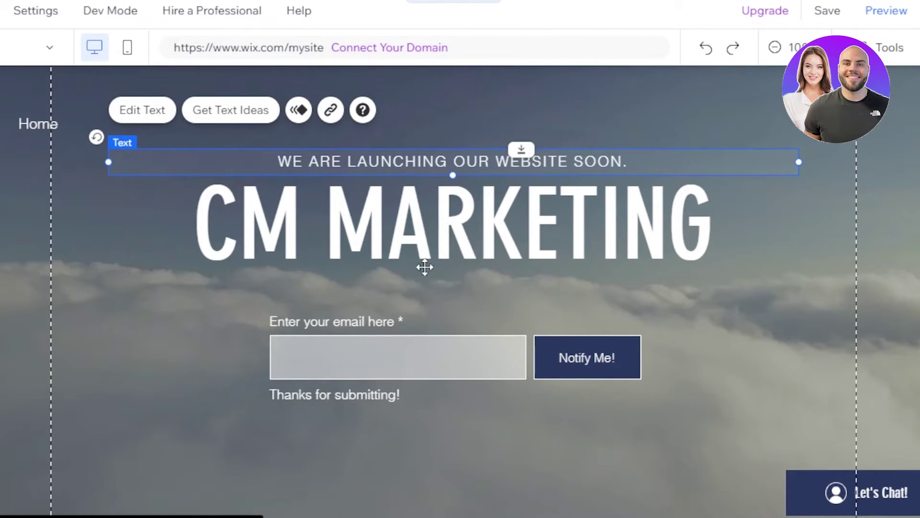
left_click(404, 373)
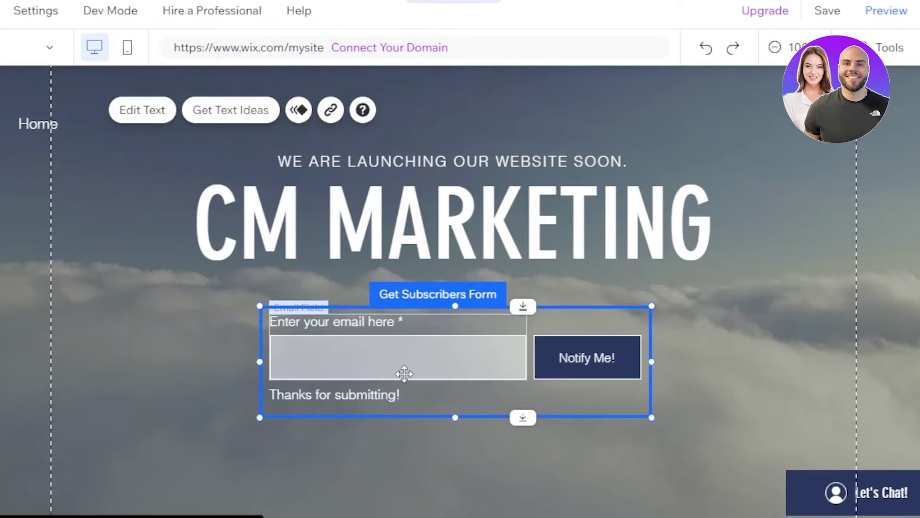
left_click(404, 373)
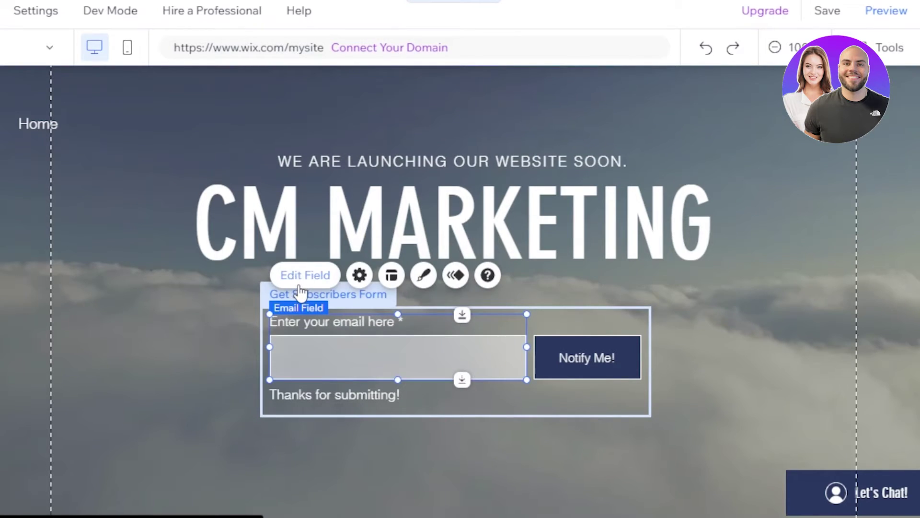
left_click(300, 283)
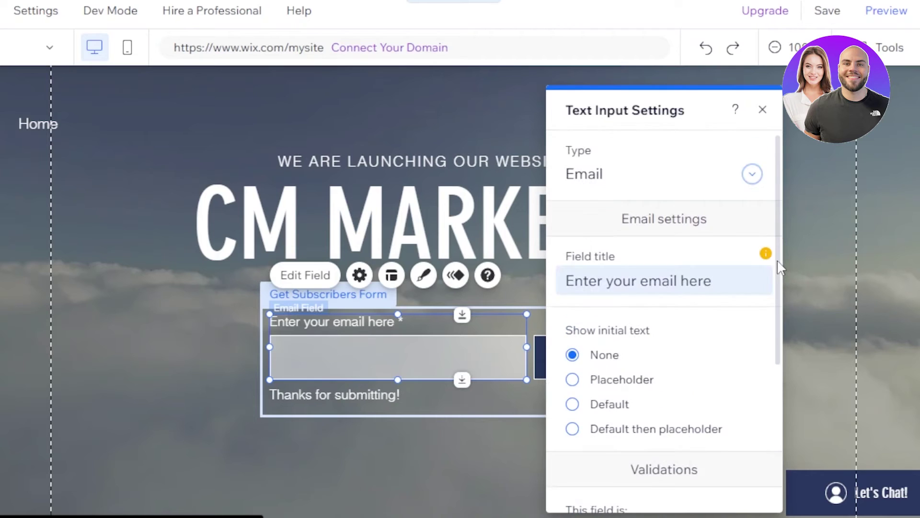
mouse_move(779, 267)
left_mouse_down()
mouse_move(779, 434)
mouse_move(779, 266)
left_mouse_up()
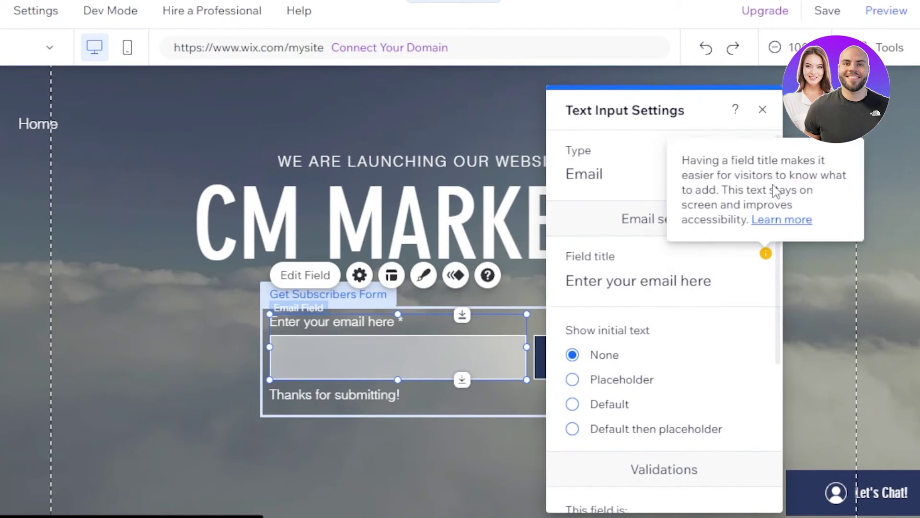
left_click(661, 175)
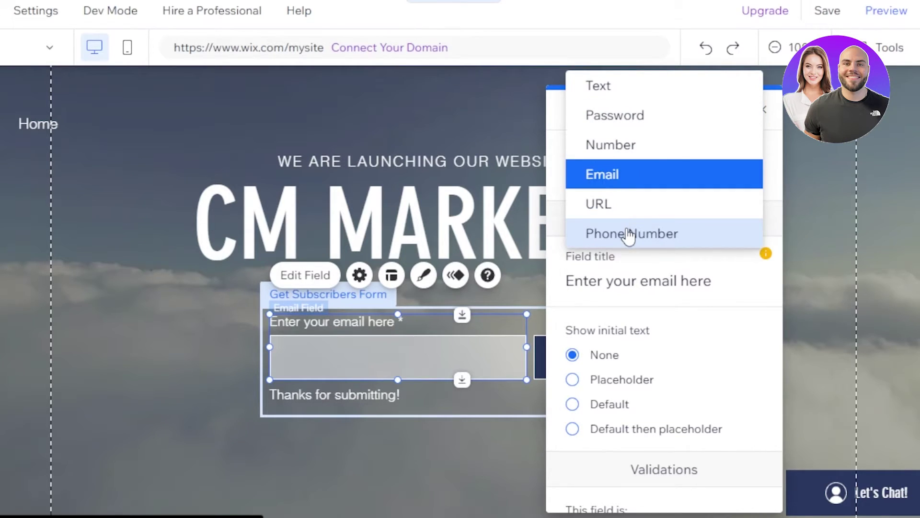
left_click(502, 94)
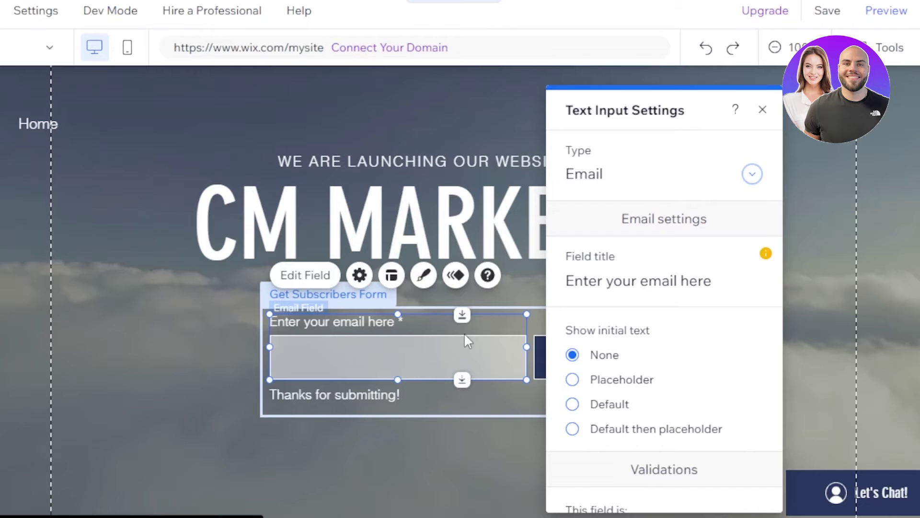
left_click(467, 363)
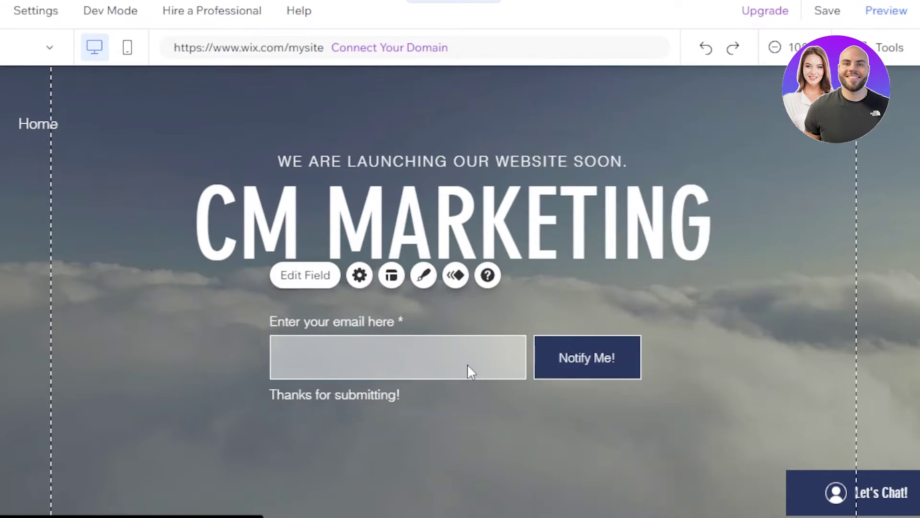
left_click(589, 353)
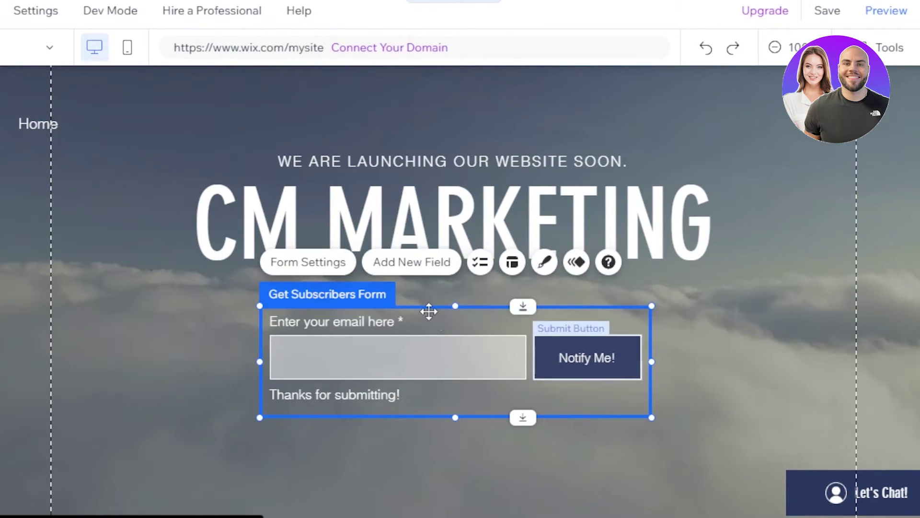
- Relabel the Notify Me! button SUBSCRIBE and change its success message to 'Thanks for subscribing!'
left_click(628, 357)
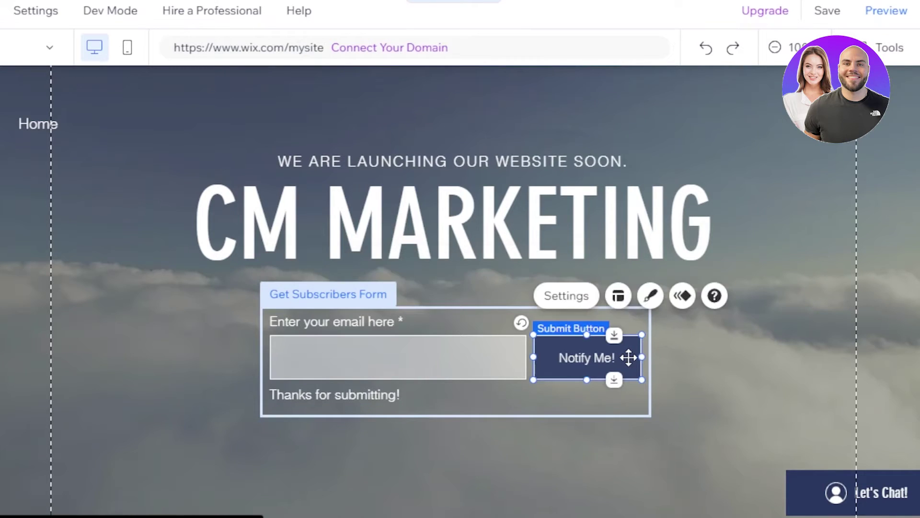
left_click(570, 299)
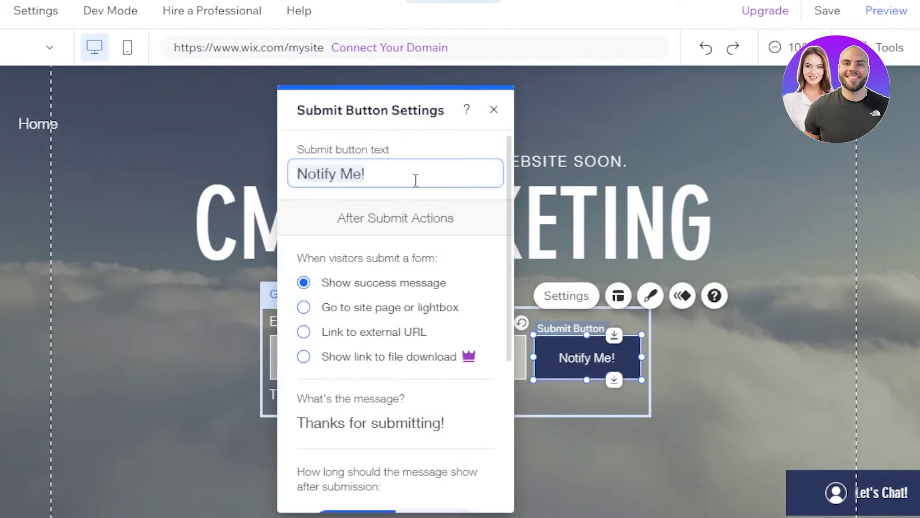
type("SUBSCRIBE")
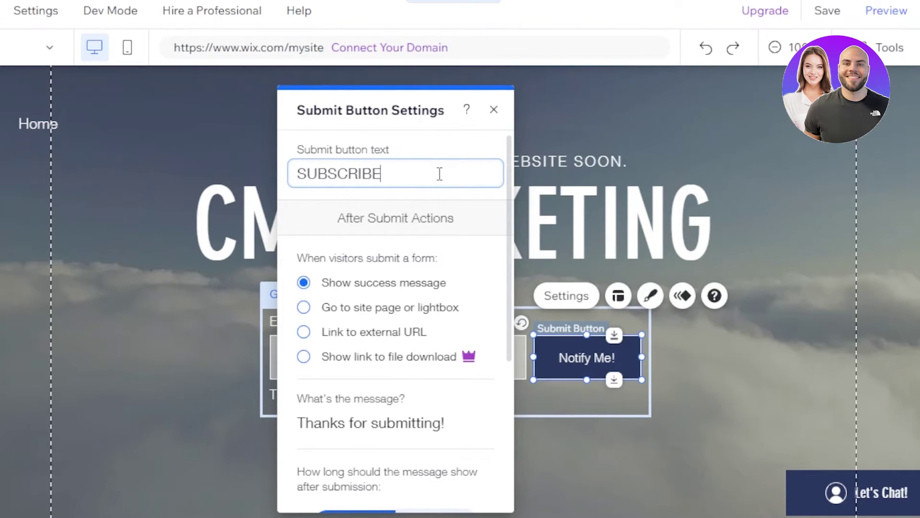
scroll(431, 312, "down", 5)
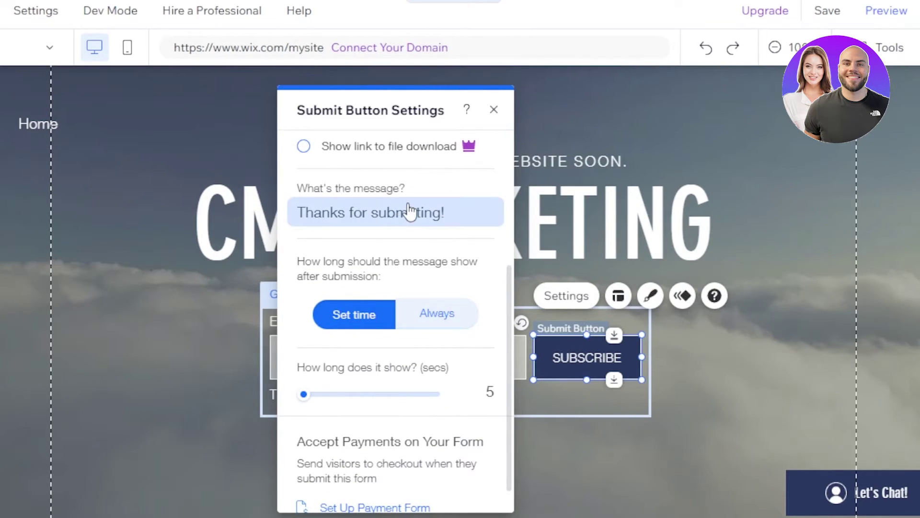
left_click(442, 215)
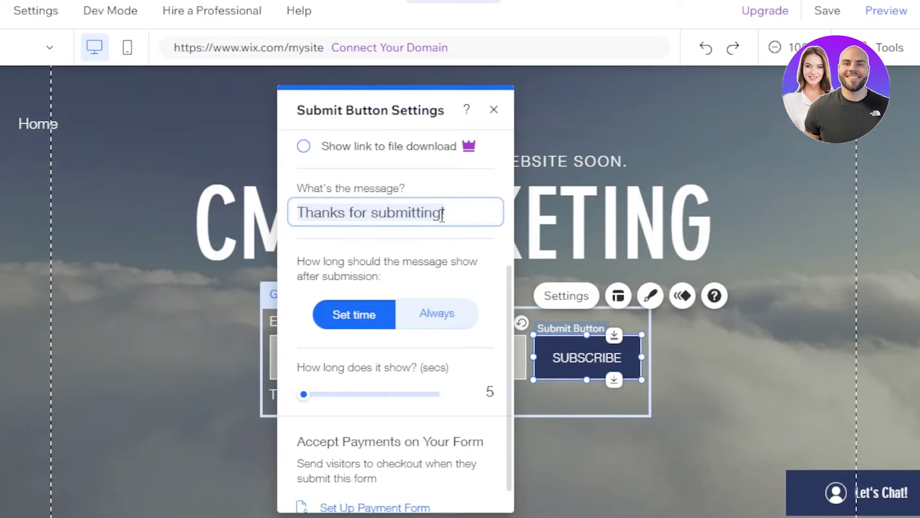
left_click(442, 215)
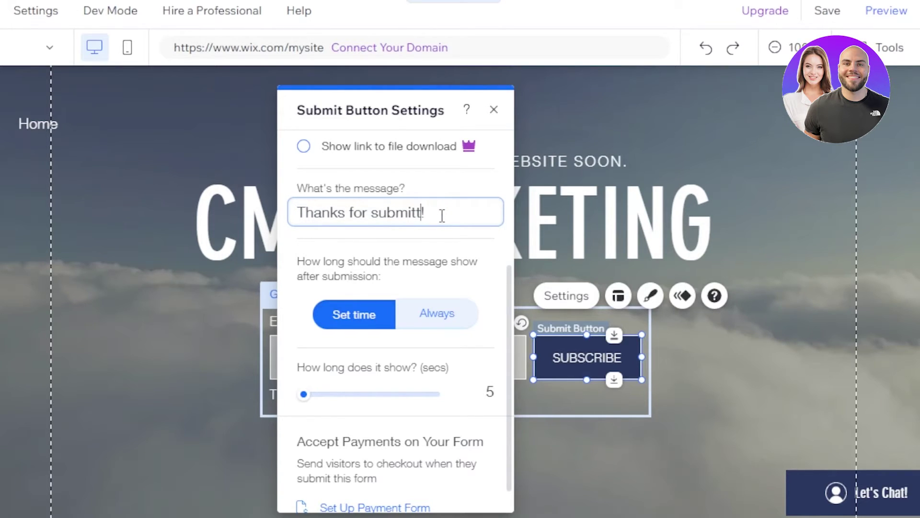
key("BackSpace")
key("BackSpace")
key("BackSpace")
key("BackSpace")
type("scribing")
scroll(511, 355, "up", 5)
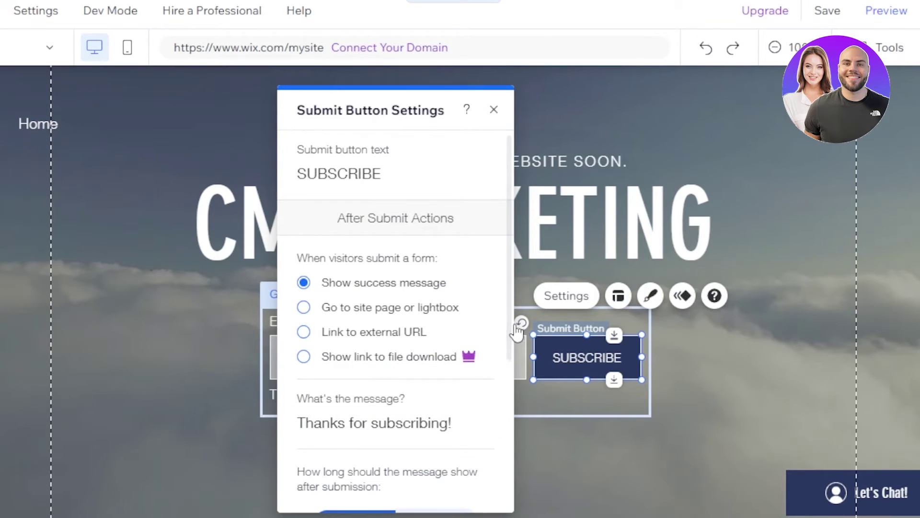
scroll(511, 343, "down", 5)
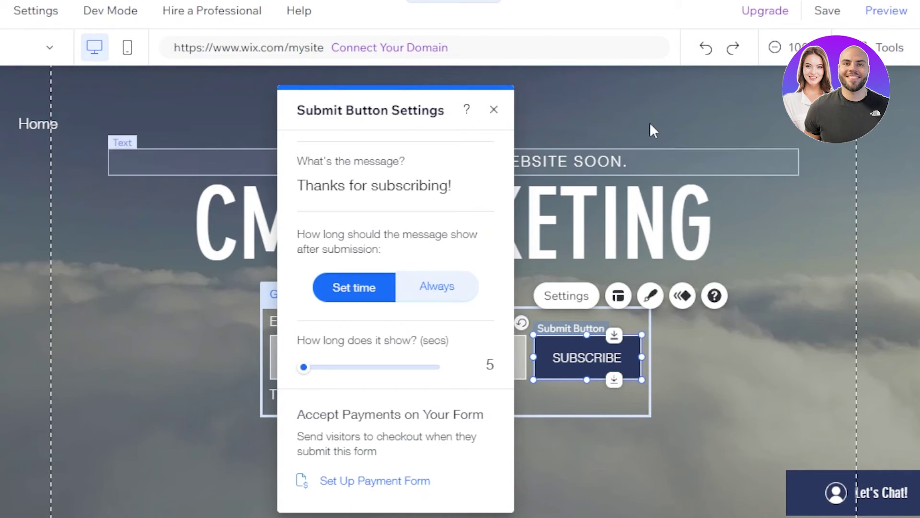
left_click(639, 411)
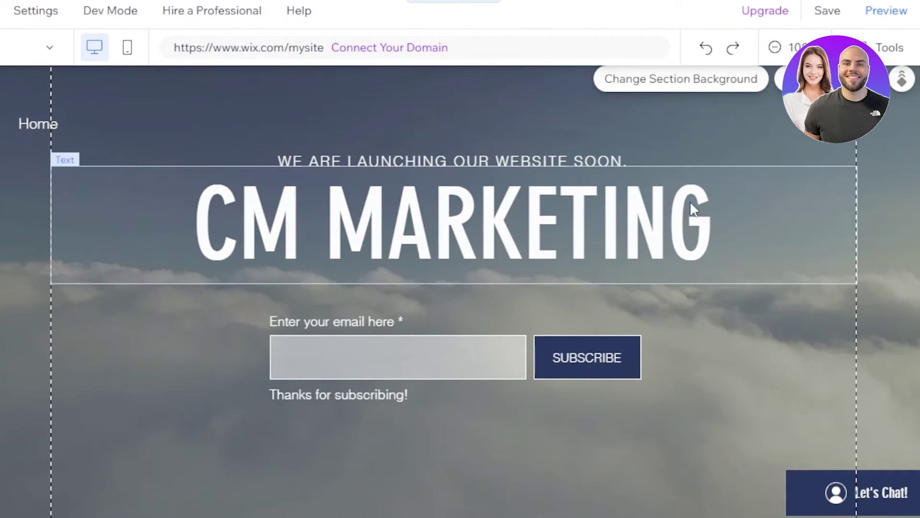
- Use the photo of colleagues meeting in a bright office as the section background image
scroll(460, 287, "up", 1)
scroll(601, 143, "down", 5)
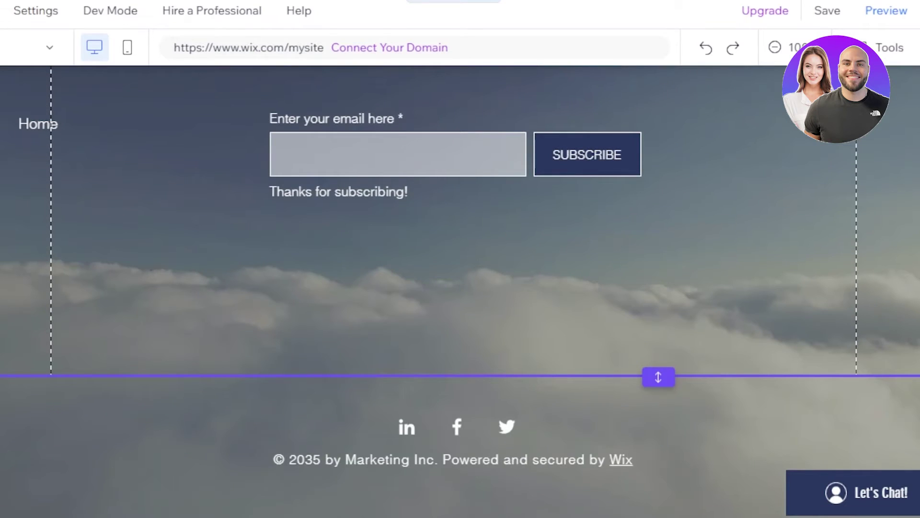
scroll(601, 143, "up", 7)
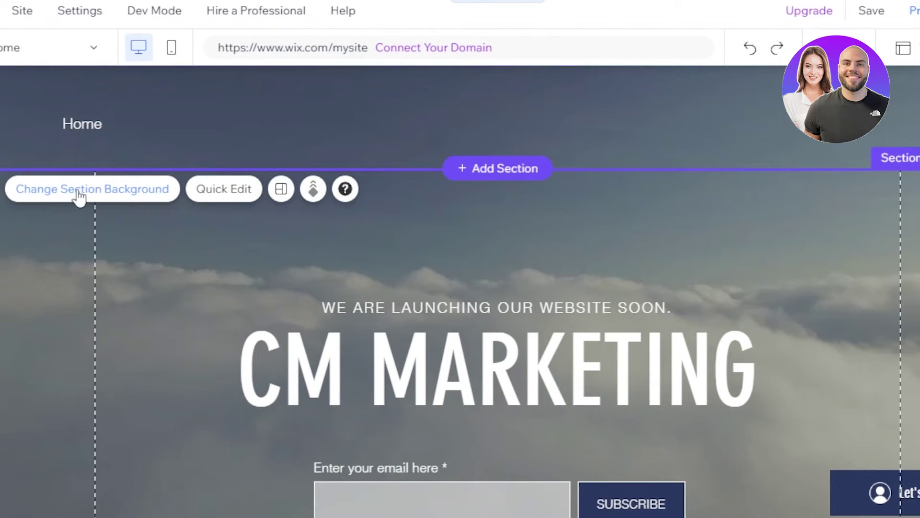
left_click(79, 195)
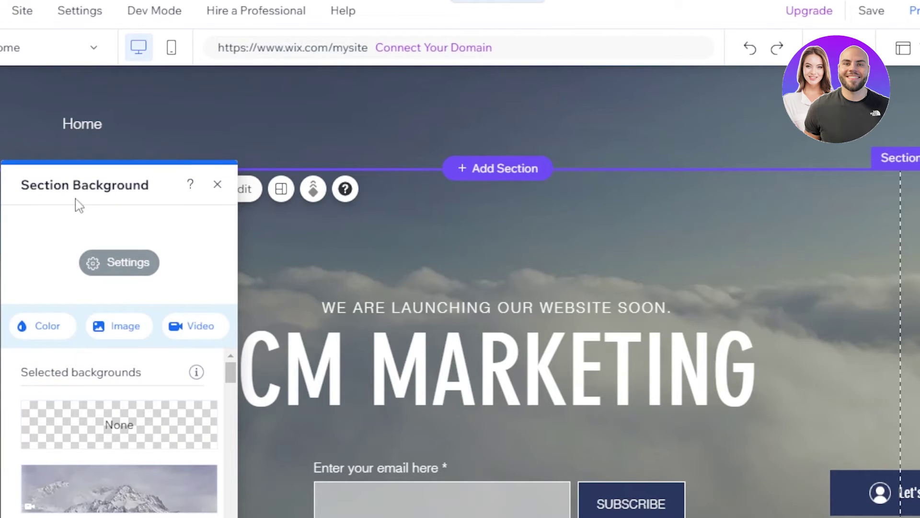
scroll(231, 391, "down", 1)
mouse_move(231, 389)
left_mouse_down()
mouse_move(230, 399)
mouse_move(230, 366)
mouse_move(229, 402)
left_mouse_up()
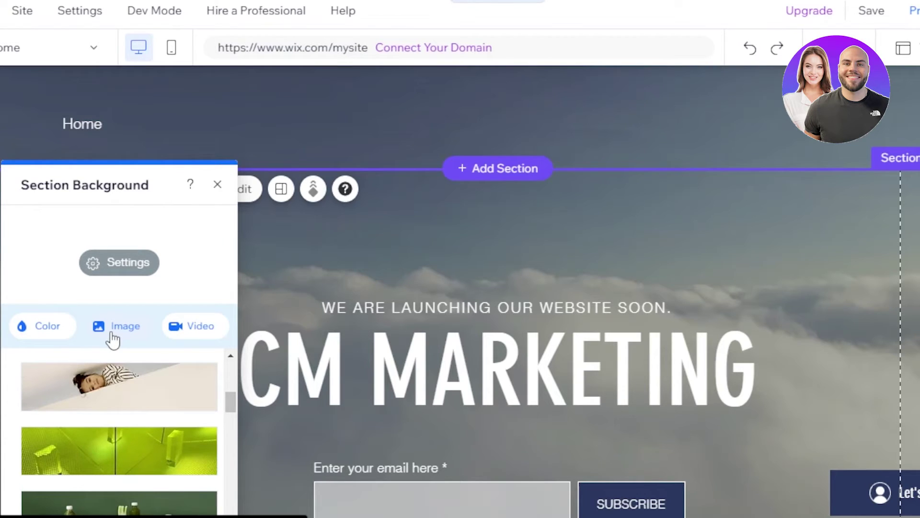
left_click(150, 335)
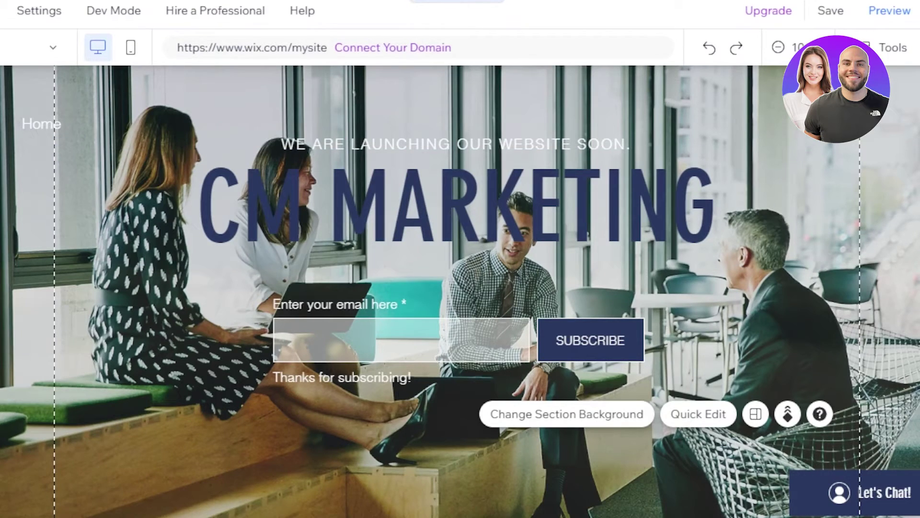
scroll(396, 130, "up", 3)
scroll(395, 130, "down", 2)
scroll(460, 288, "down", 4)
scroll(460, 288, "up", 6)
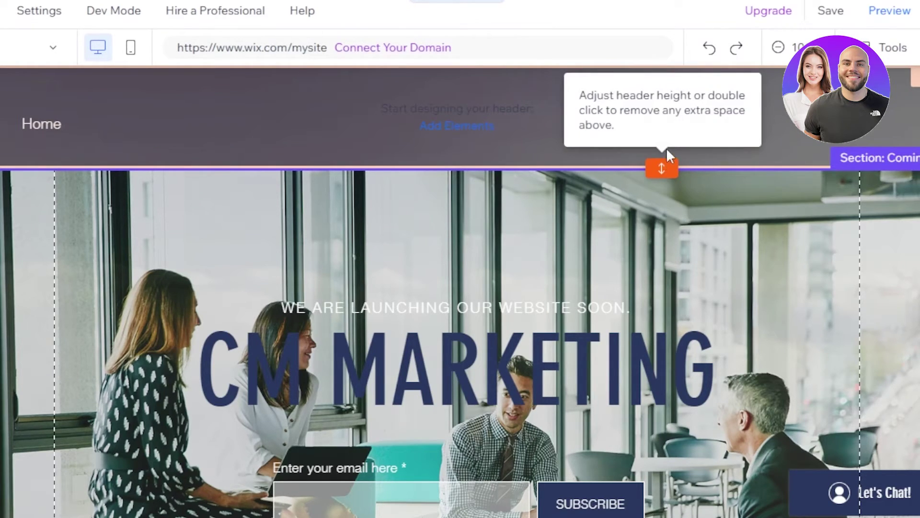
- Drag the header's bottom edge up and move the Home menu into the header
left_click_drag(666, 166, 666, 116)
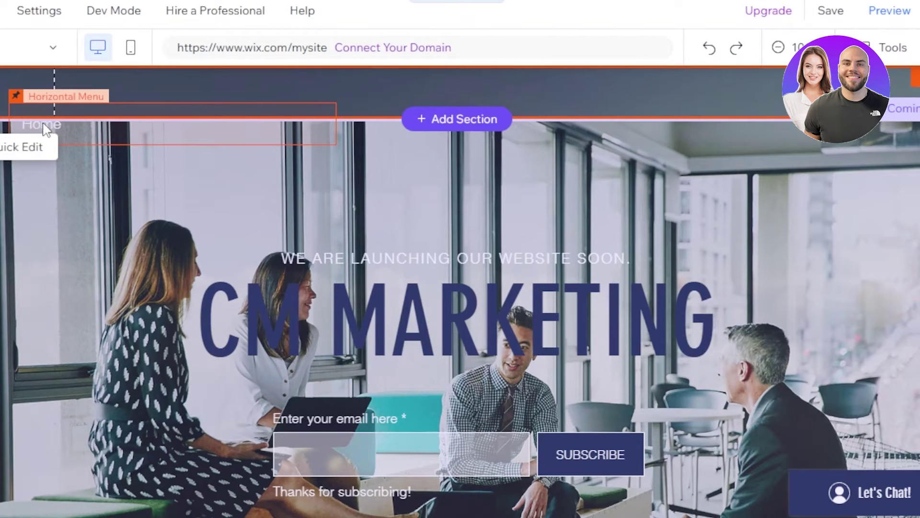
left_click(47, 94)
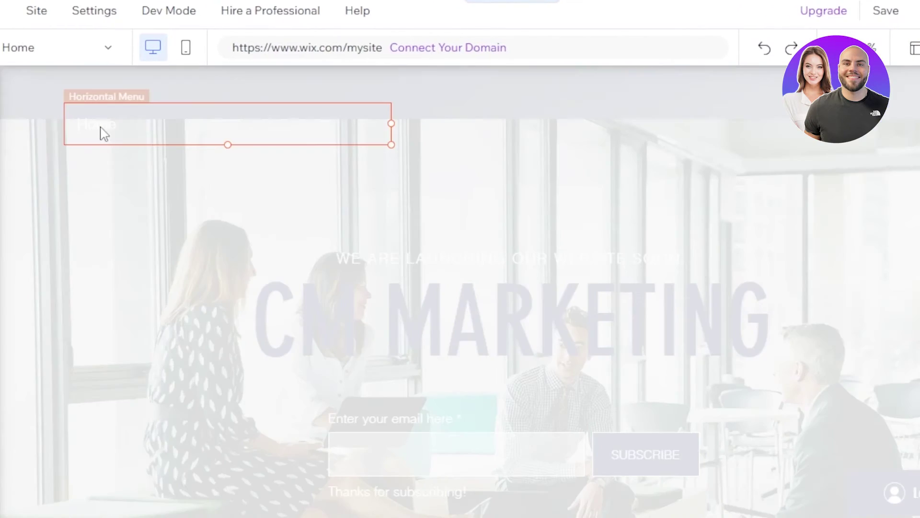
left_click_drag(111, 135, 118, 98)
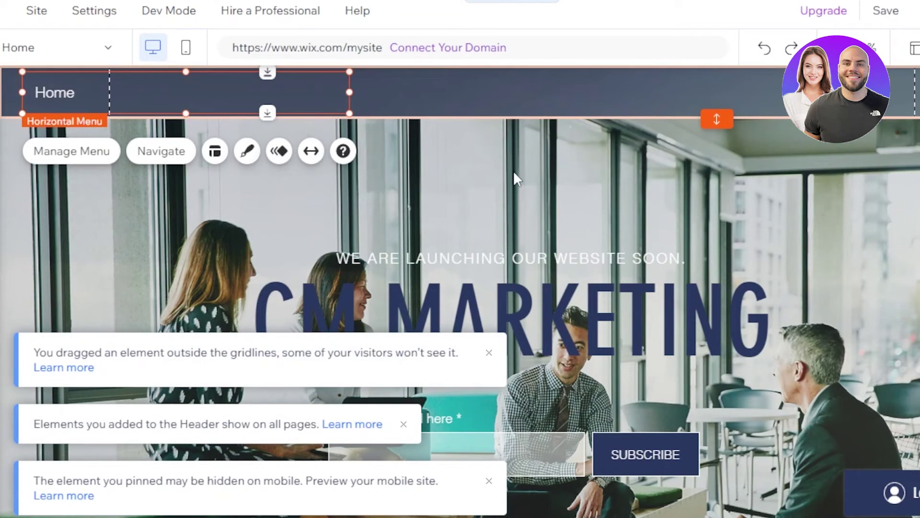
scroll(448, 396, "down", 6)
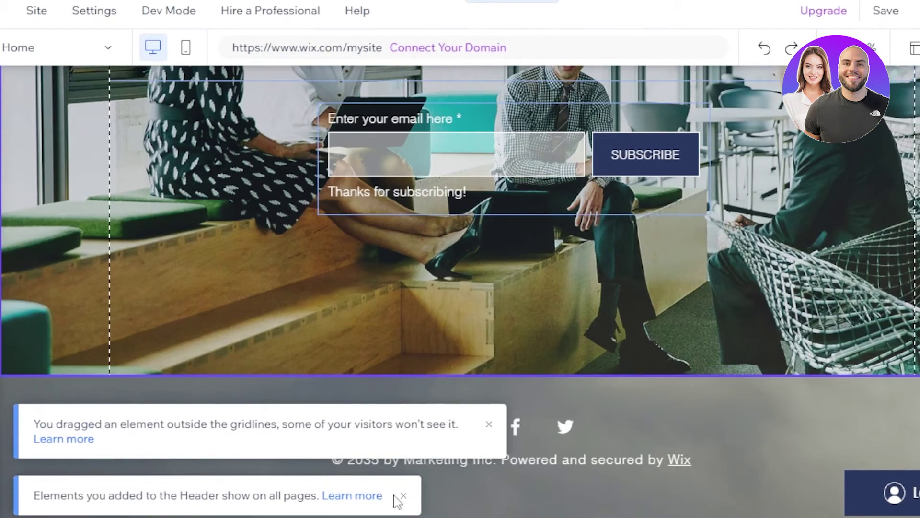
- Dismiss the pop-up notices and select the chat widget
left_click(404, 502)
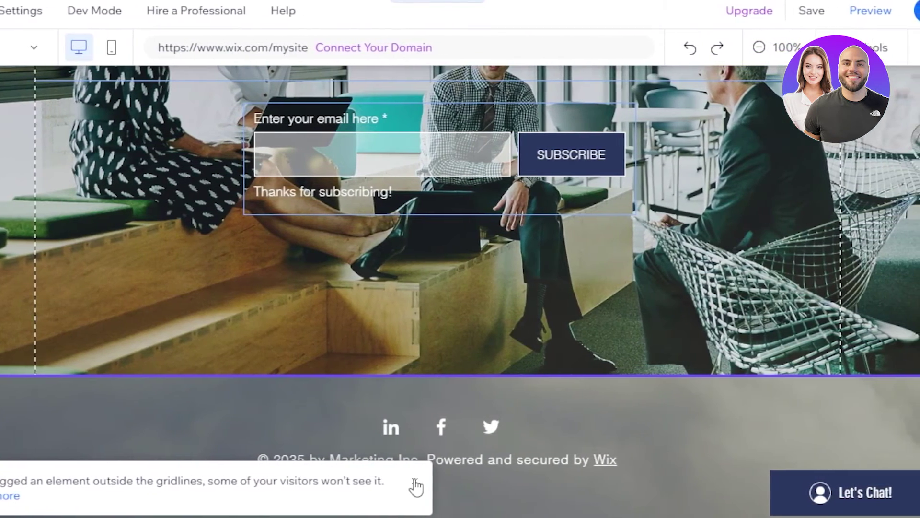
left_click(489, 493)
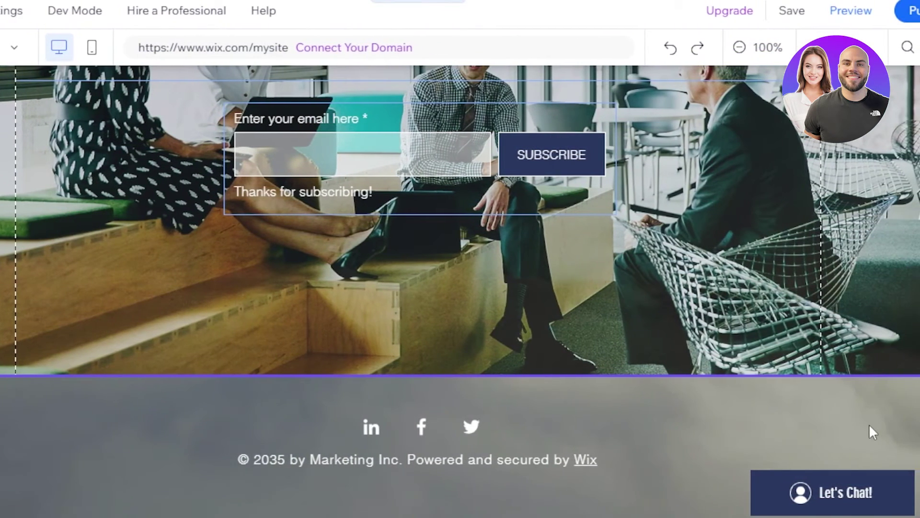
left_click(881, 512)
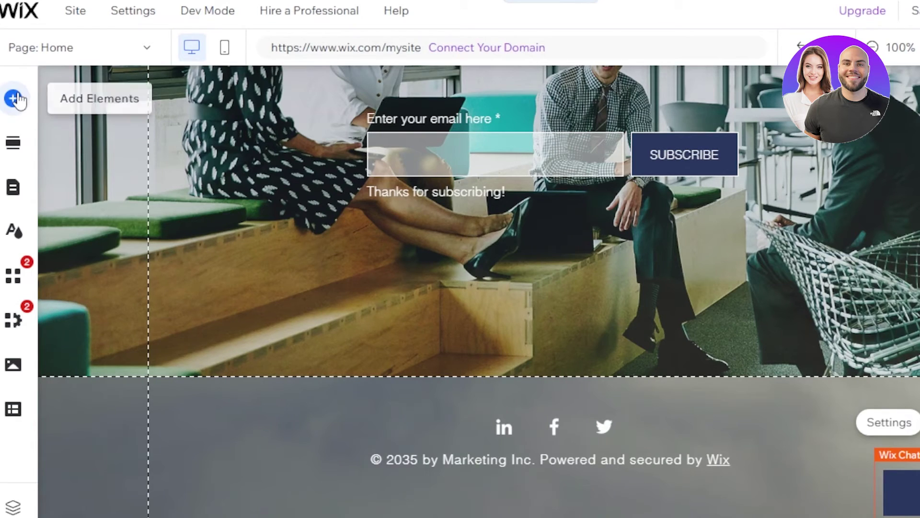
- Drop a white Classic strip above the footer and shrink it to a thin band
left_click(14, 99)
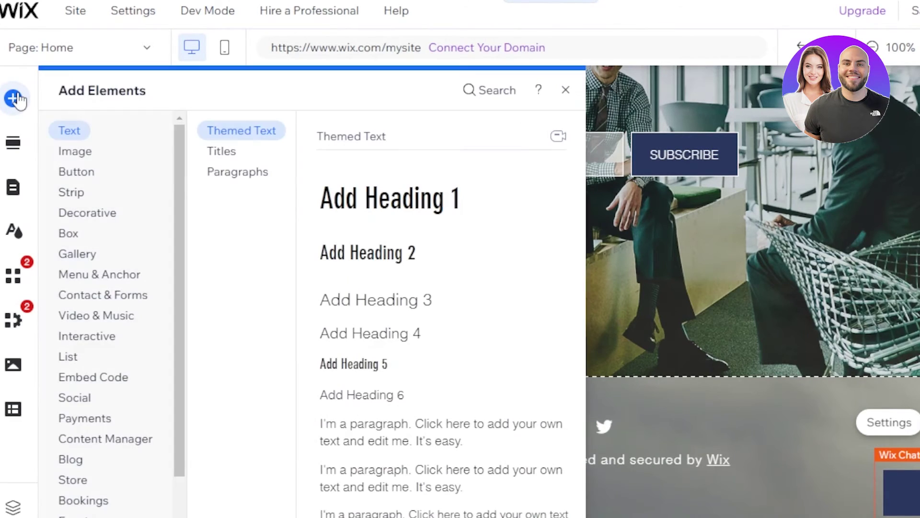
left_click(79, 151)
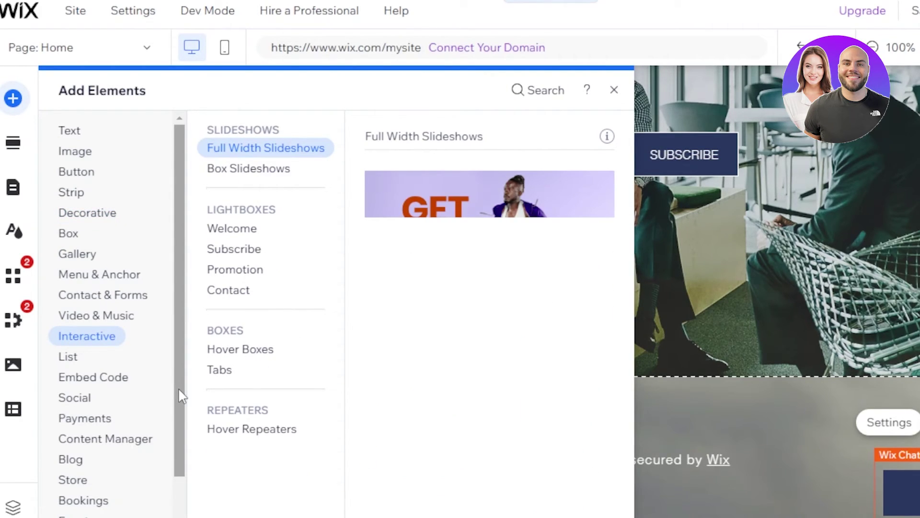
scroll(181, 396, "down", 1)
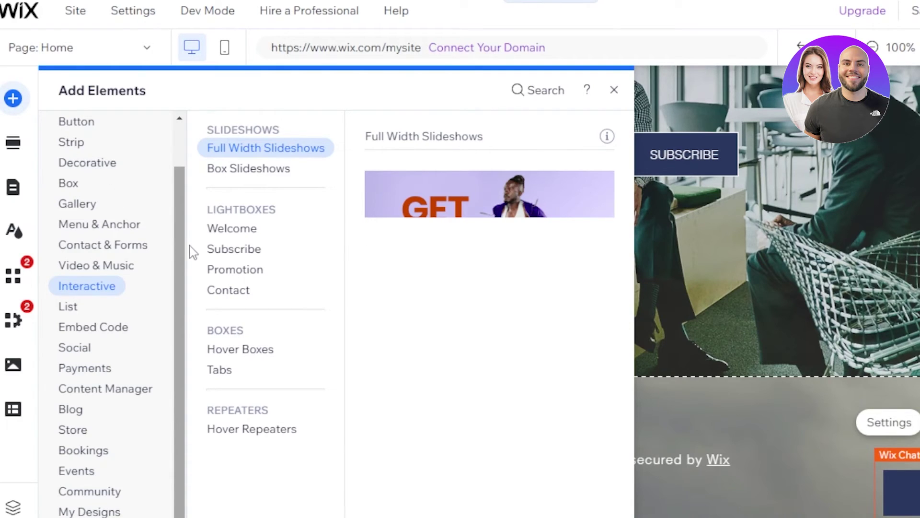
scroll(180, 254, "up", 1)
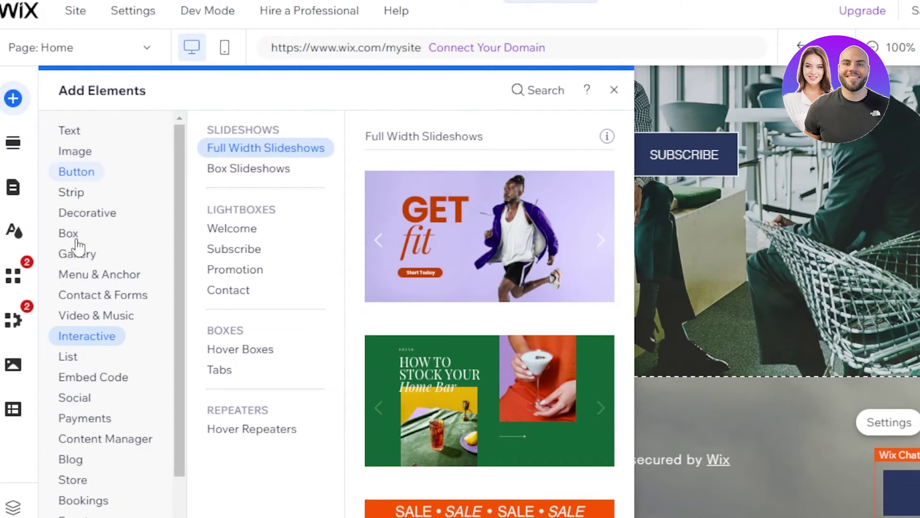
mouse_move(77, 195)
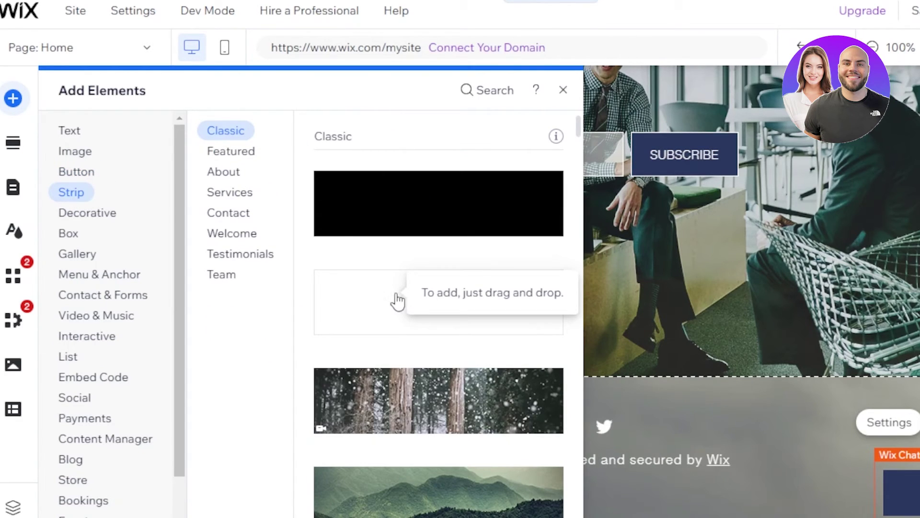
left_click_drag(398, 301, 597, 382)
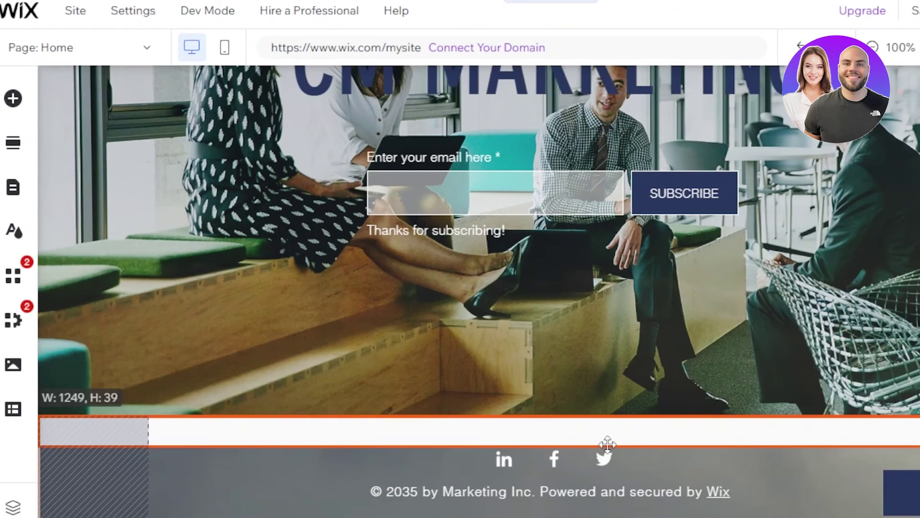
left_click_drag(607, 444, 604, 437)
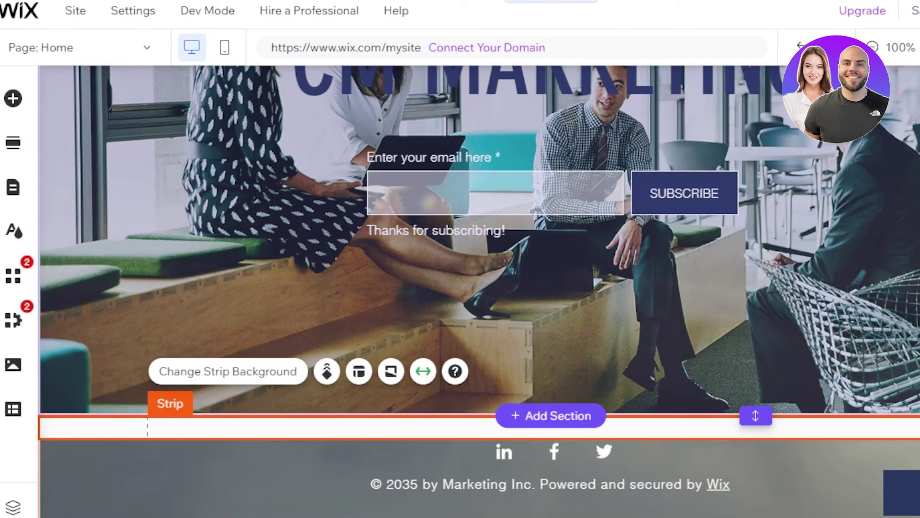
- Move the footer's copyright line and social icons lower, then close the social links settings
scroll(605, 437, "down", 1)
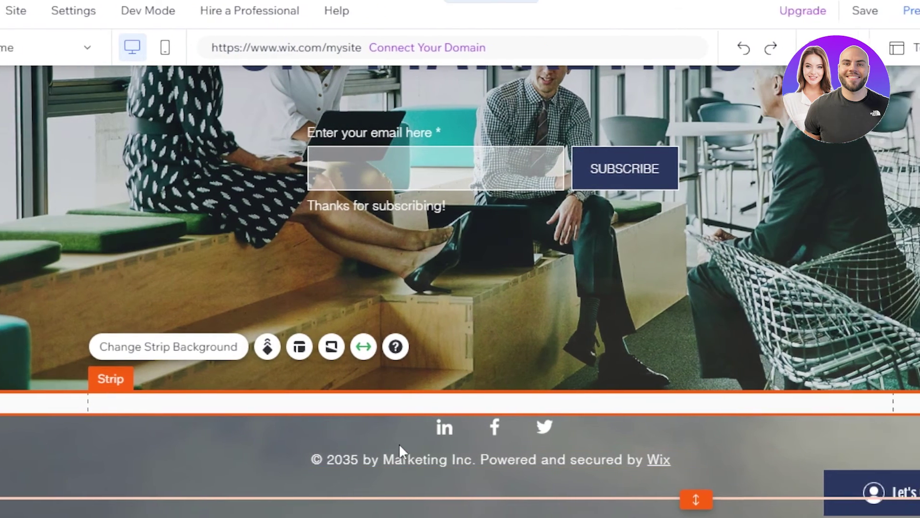
left_click(504, 426)
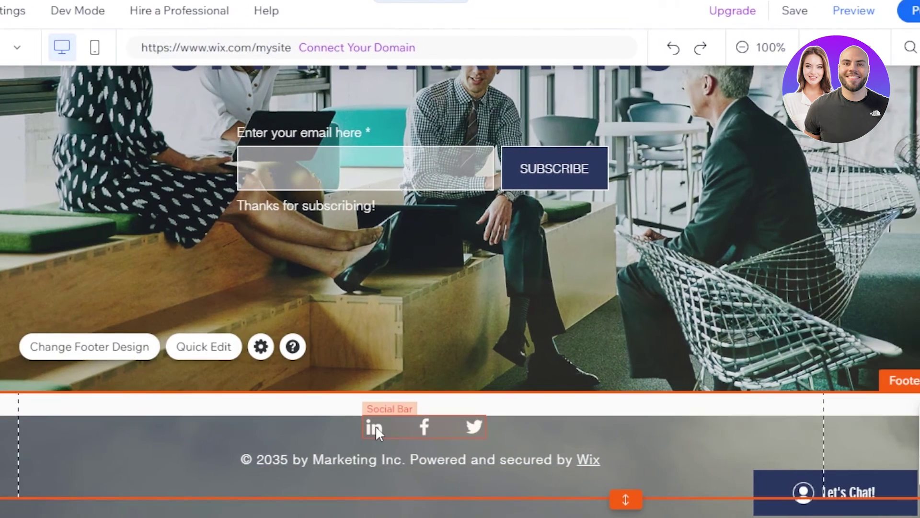
left_click(375, 425)
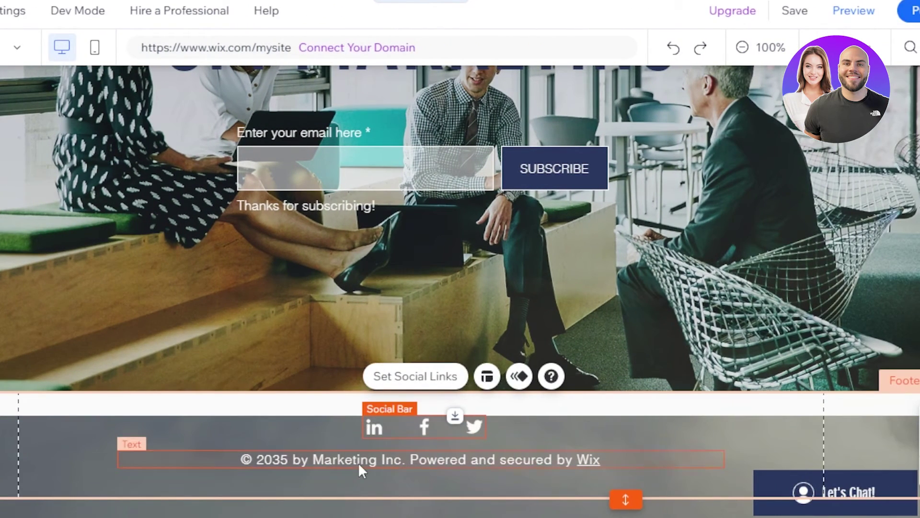
left_click_drag(358, 463, 359, 484)
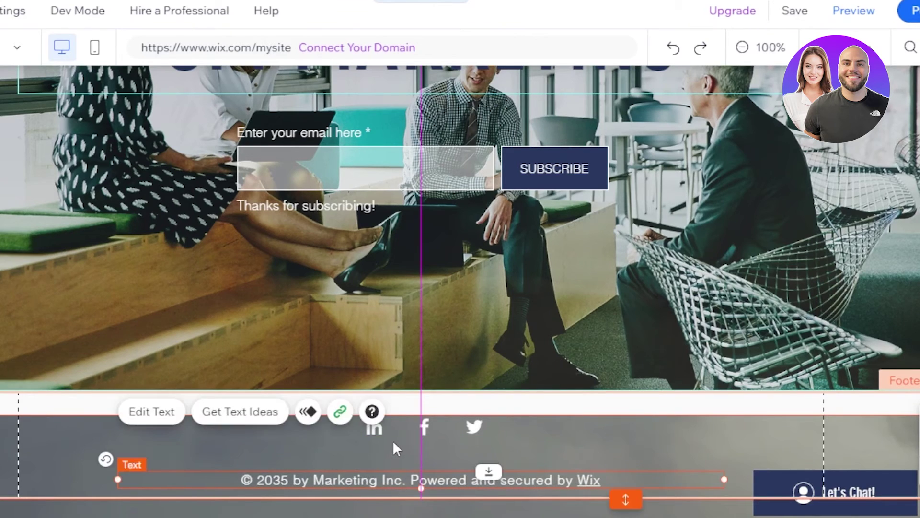
left_click_drag(424, 433, 418, 450)
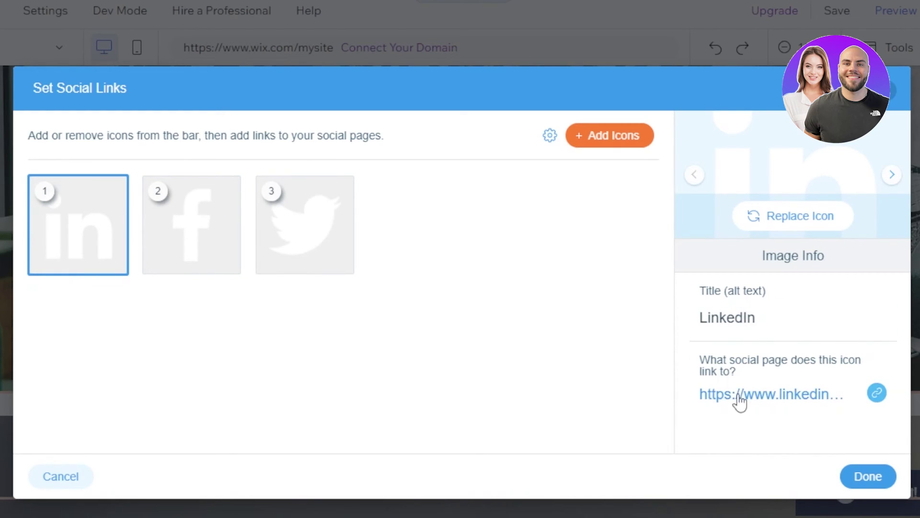
left_click(872, 480)
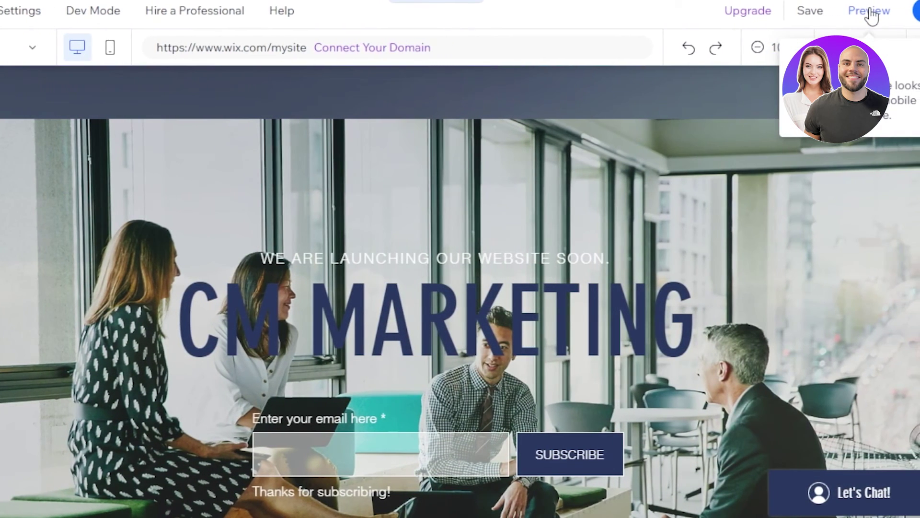
- Preview the CM MARKETING page and scroll through it as visitors would see it
left_click(888, 10)
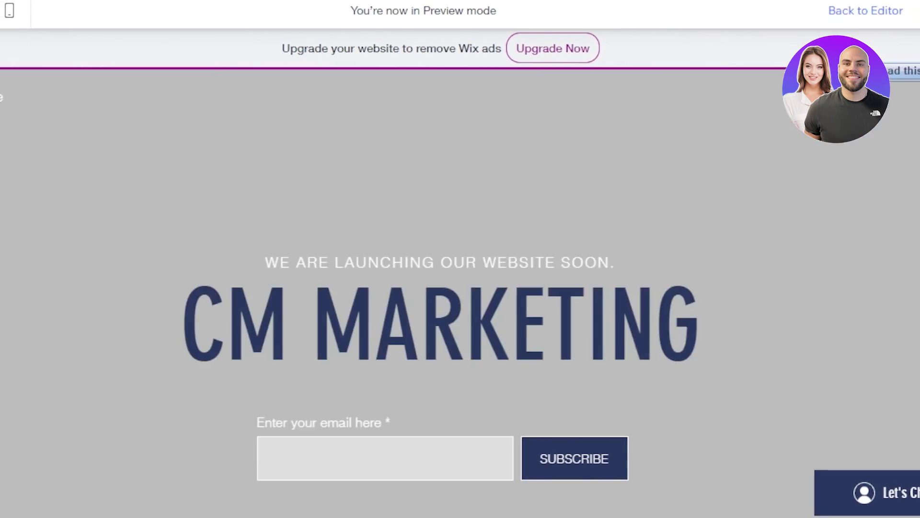
scroll(460, 288, "down", 5)
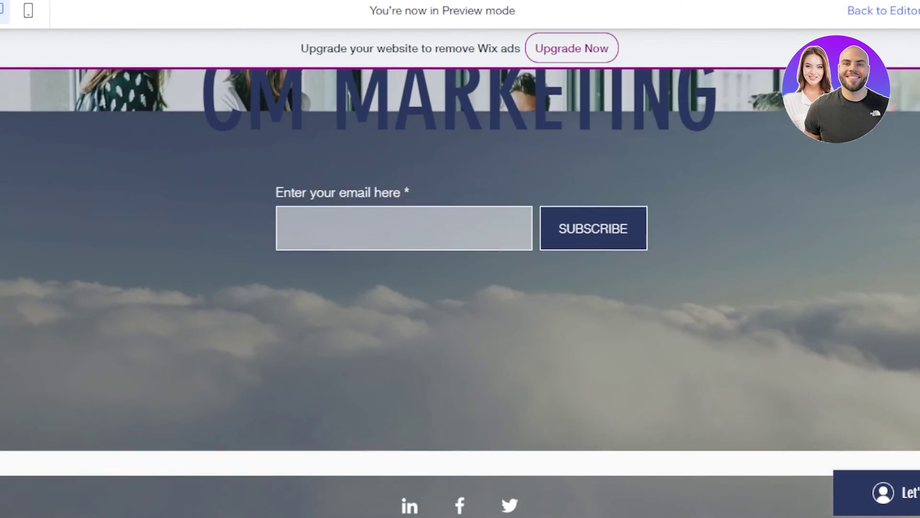
scroll(460, 293, "up", 4)
scroll(460, 293, "down", 4)
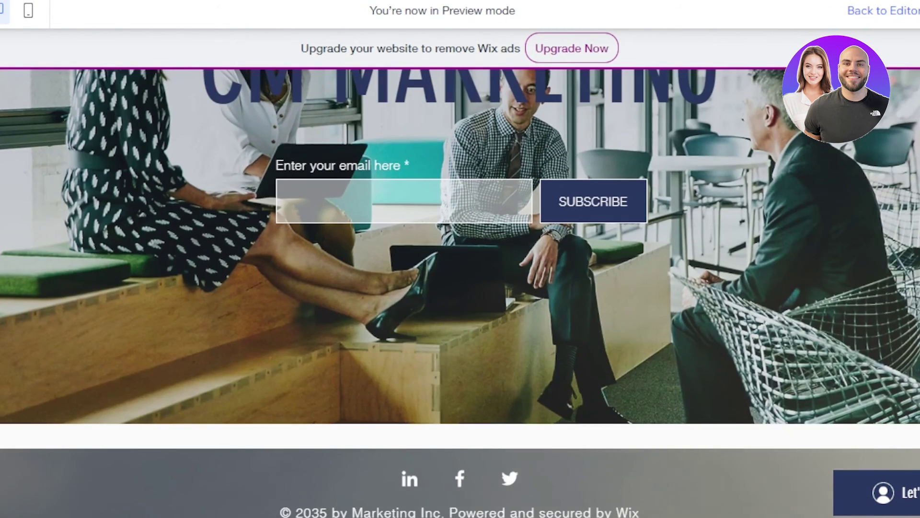
scroll(460, 294, "up", 4)
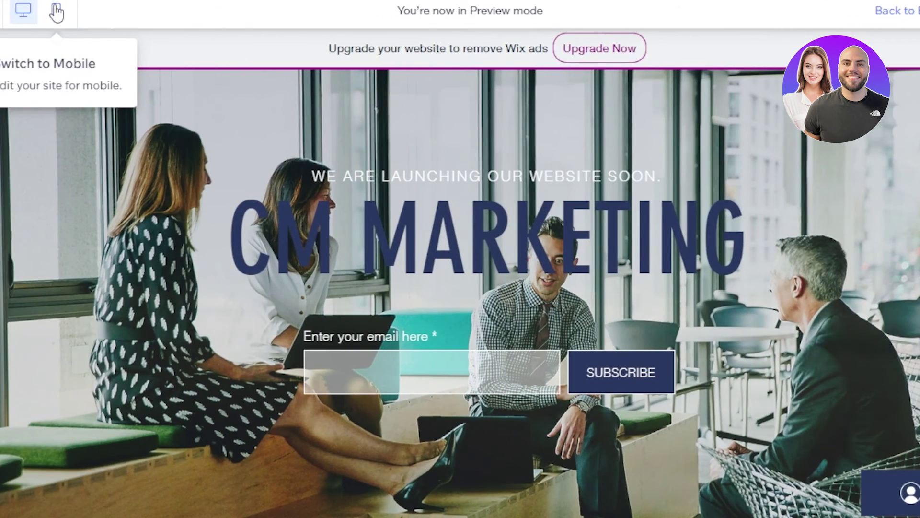
- Check the page in mobile view, then return to the desktop preview and scroll it again
left_click(57, 12)
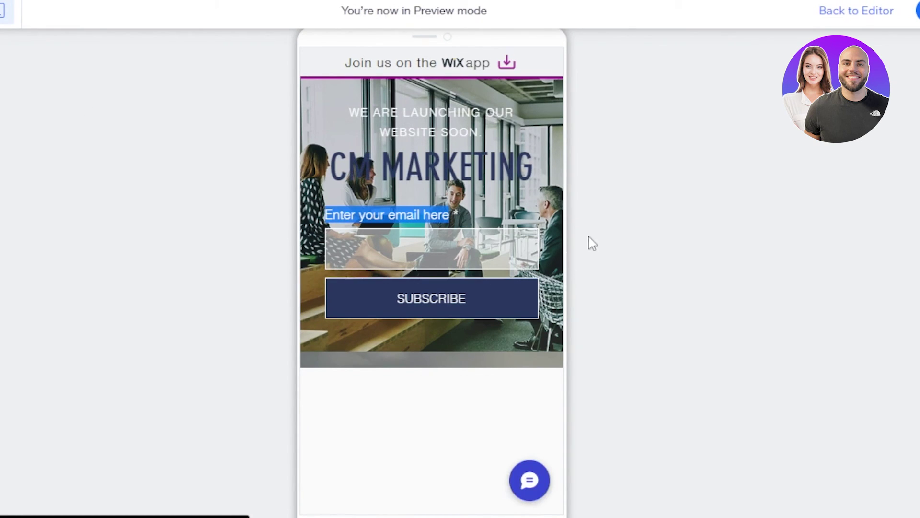
left_click(634, 218)
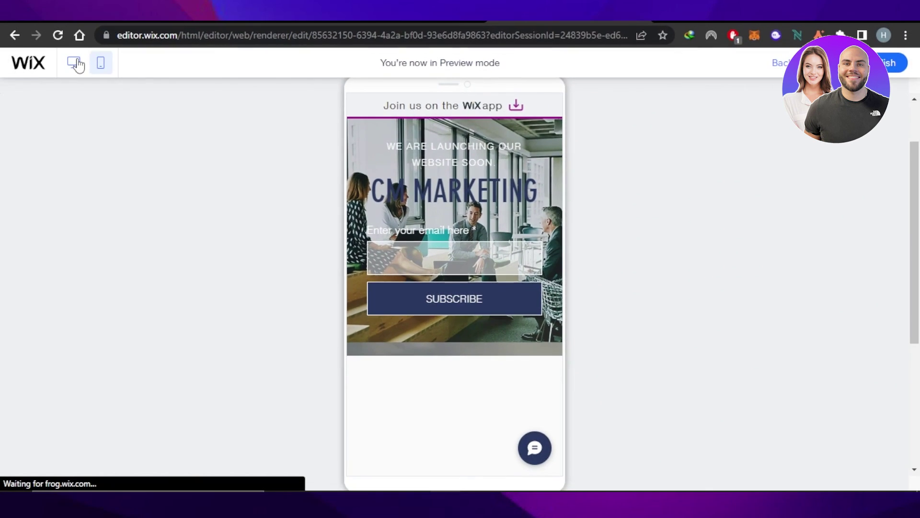
left_click(74, 63)
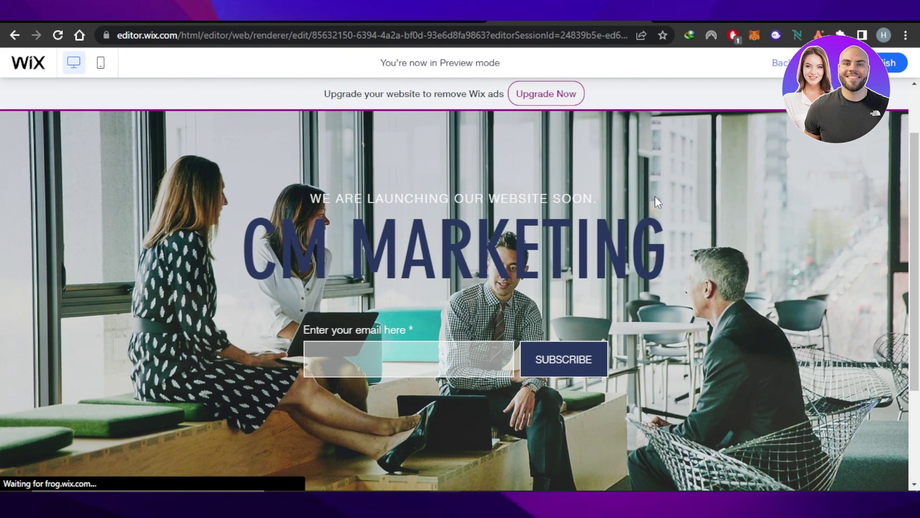
scroll(915, 138, "down", 3)
scroll(914, 139, "up", 5)
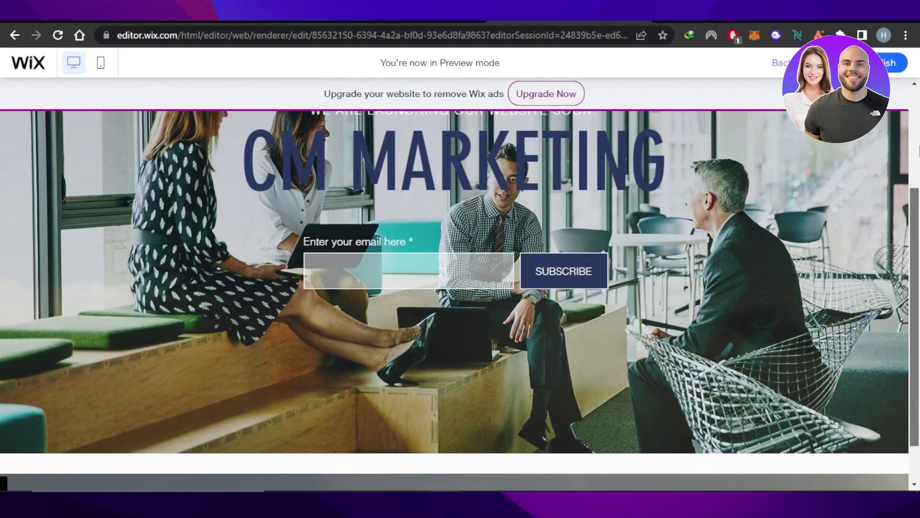
mouse_move(918, 139)
left_mouse_down()
mouse_move(917, 232)
mouse_move(918, 135)
left_mouse_up()
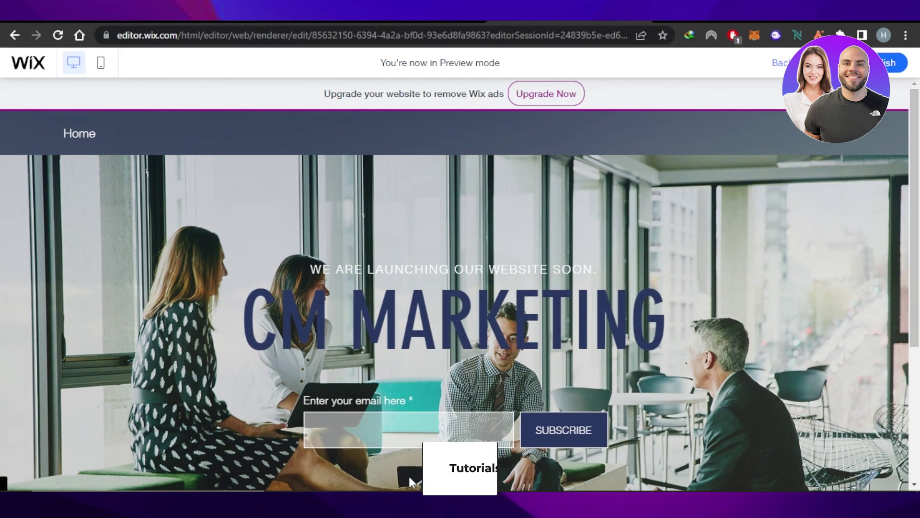